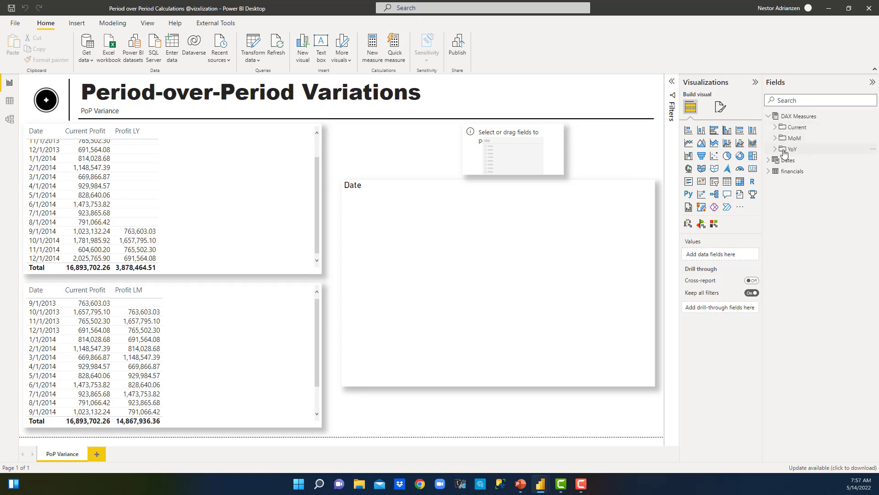
- Review the DAX formulas of the Current Profit, Profit LM and Profit LY measures, including their DATEADD intervals
click(777, 128)
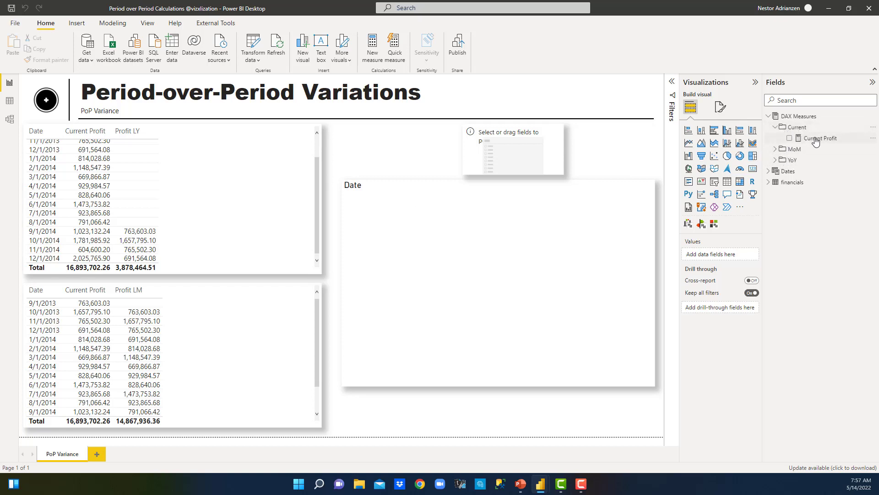
click(817, 138)
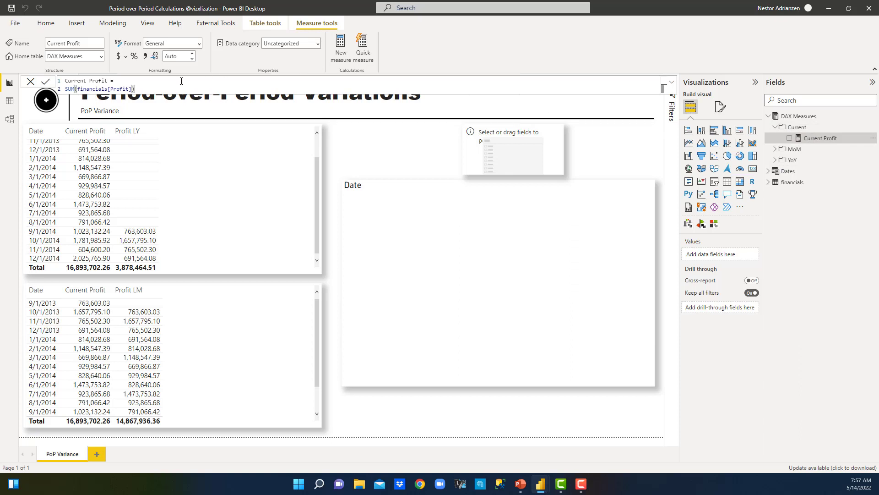
ctrl+scroll(150, 92, up, 8)
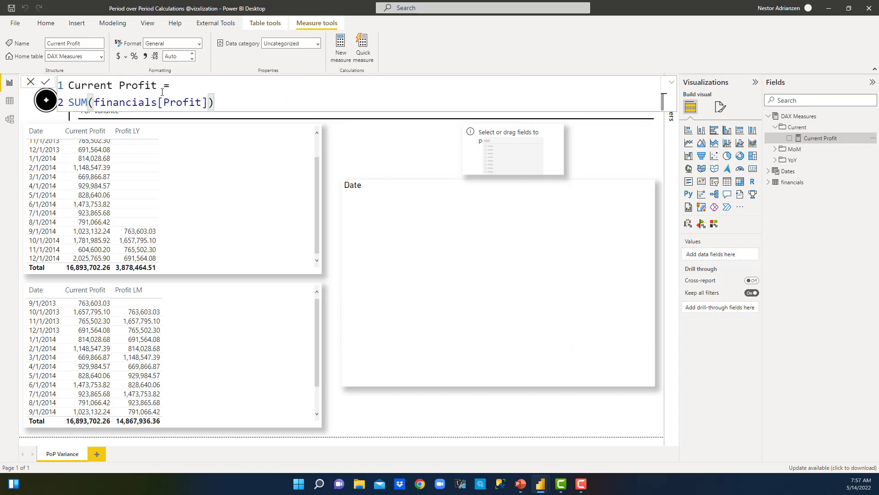
scroll(289, 132, up, 2)
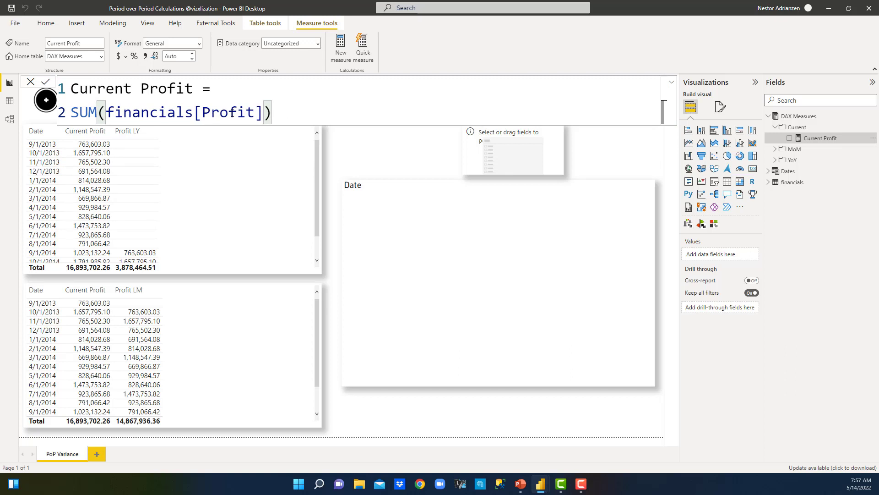
click(776, 150)
click(818, 160)
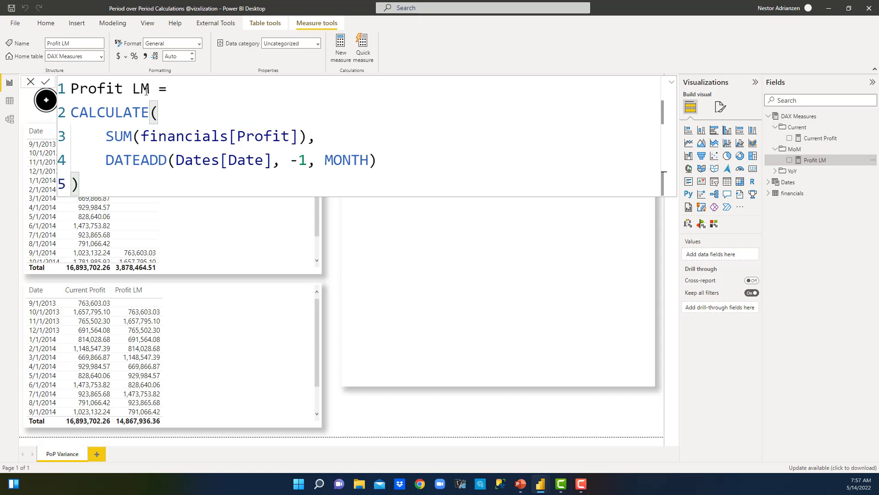
drag(74, 112, 167, 161)
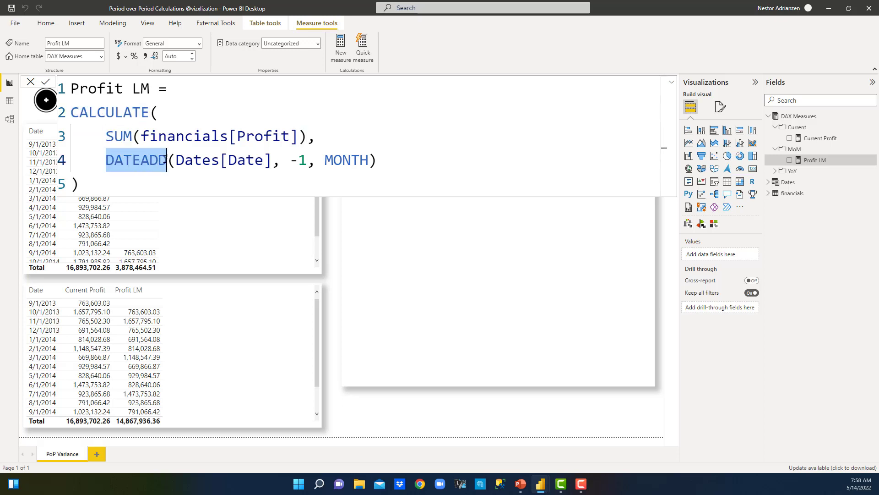
double_click(366, 164)
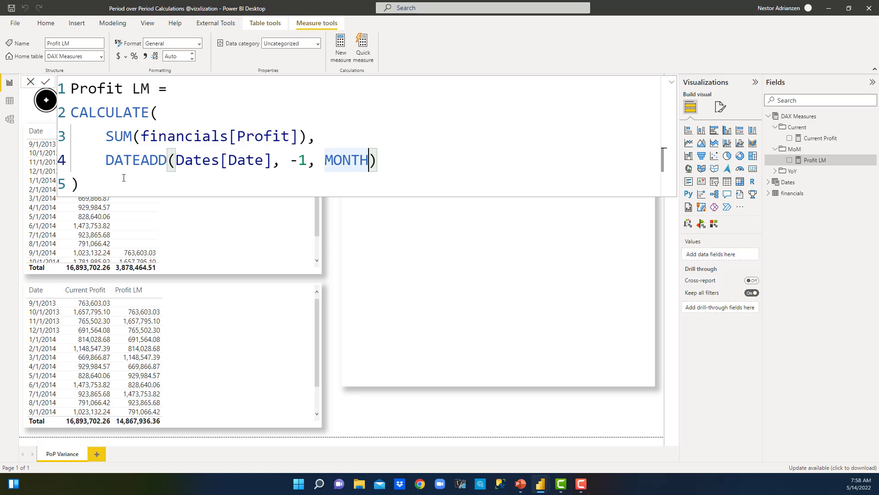
click(776, 150)
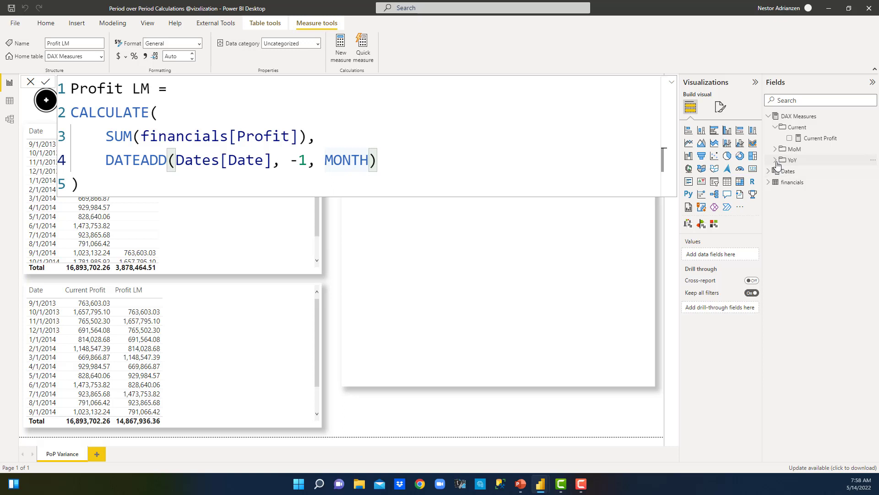
click(777, 161)
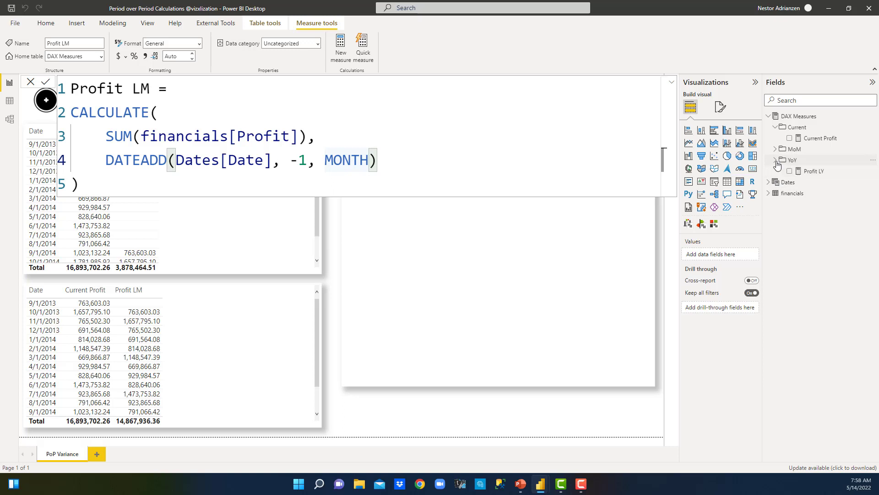
click(807, 173)
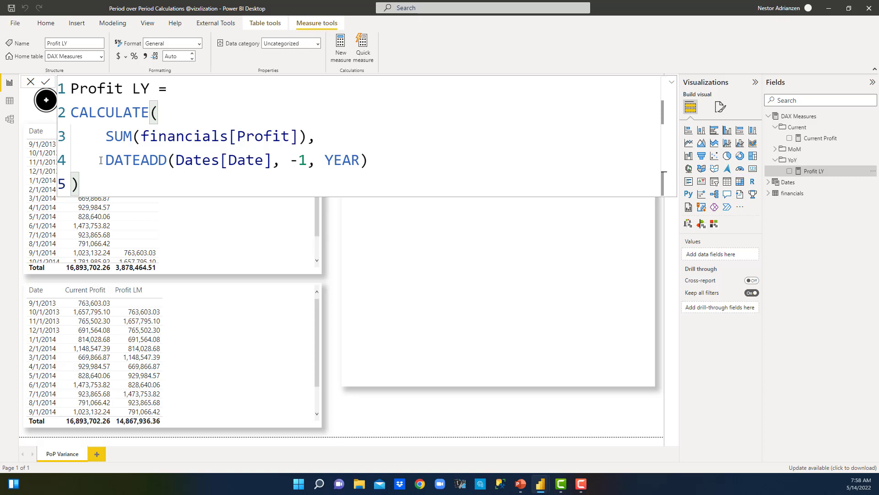
drag(326, 160, 359, 160)
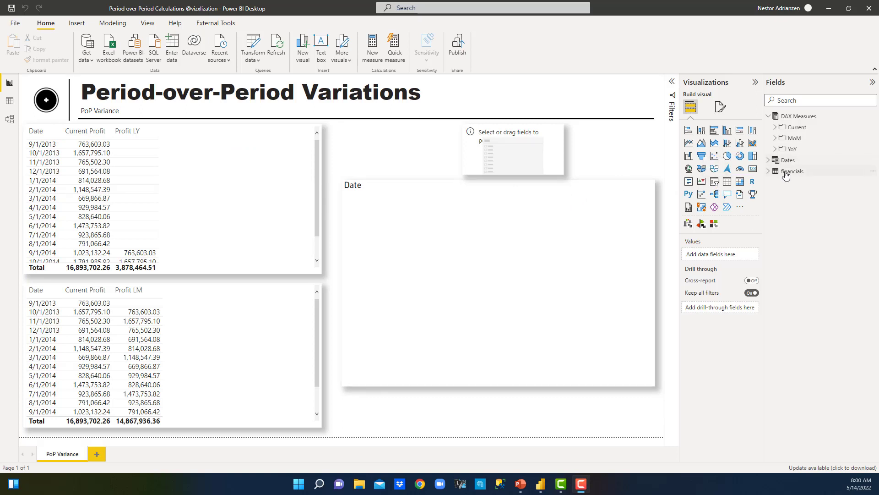
- Create a new measure in the DAX Measures table named Profit YoY Variance, with its formula starting on a second line
click(775, 151)
click(813, 161)
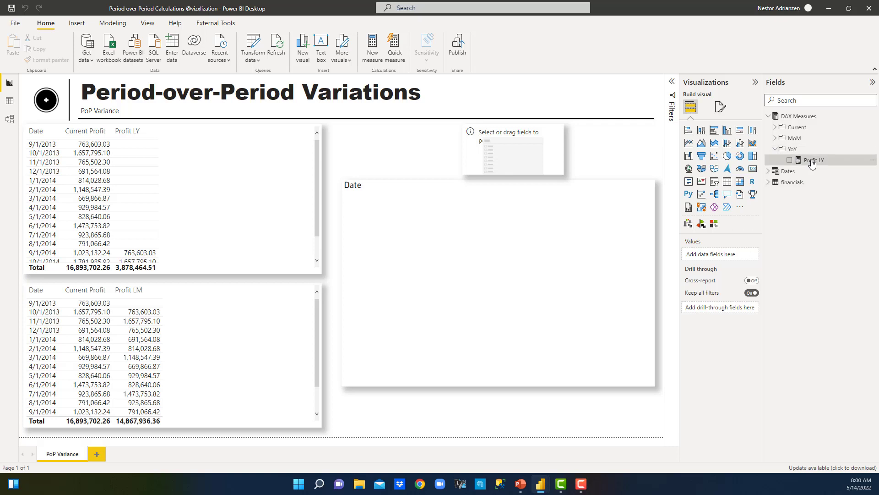
right_click(814, 161)
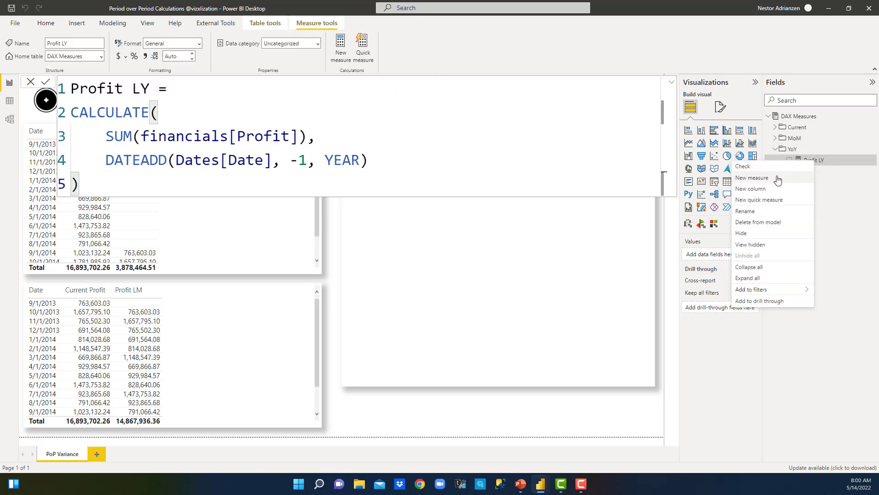
key(Escape)
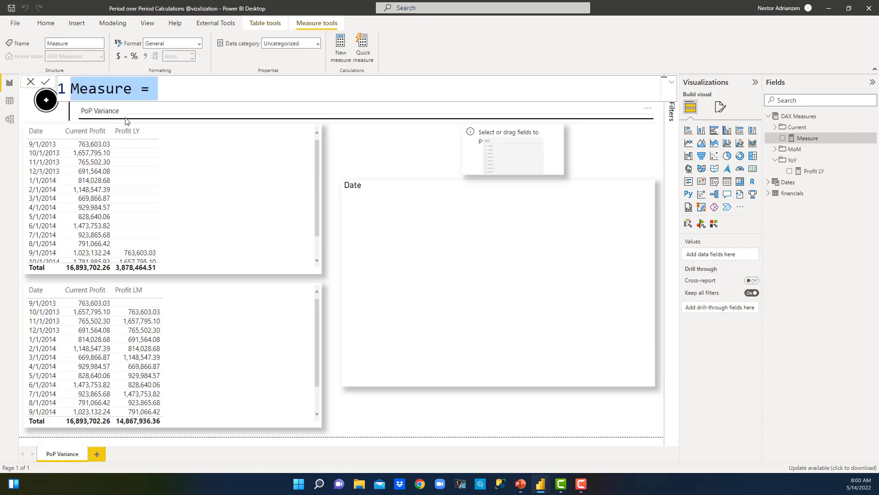
text(P)
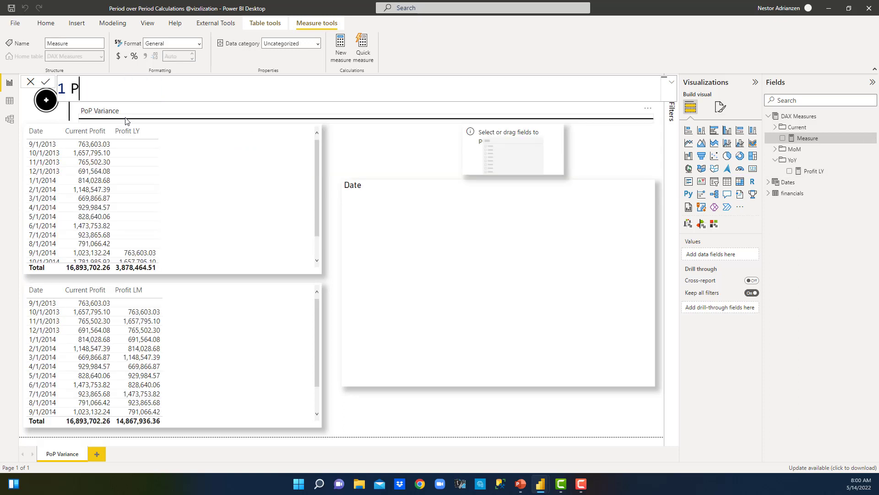
text(rofity)
key(BackSpace)
text(YoY Variance)
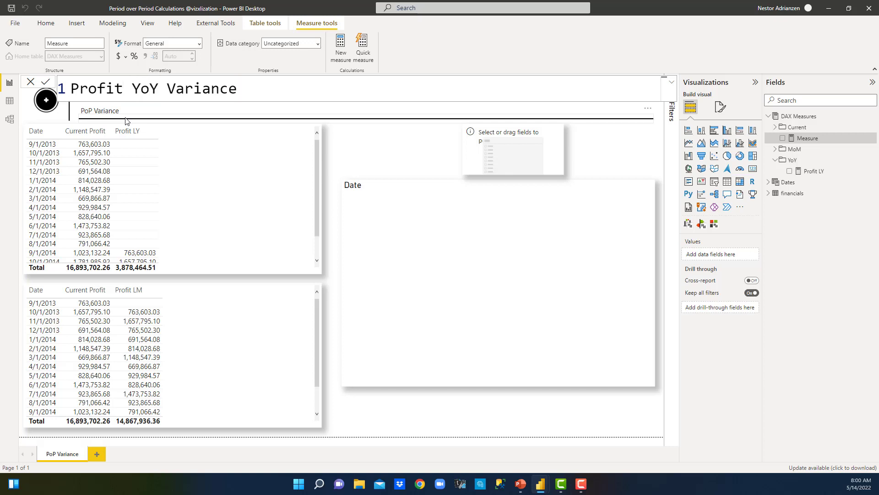
text( =)
key(shift+Return)
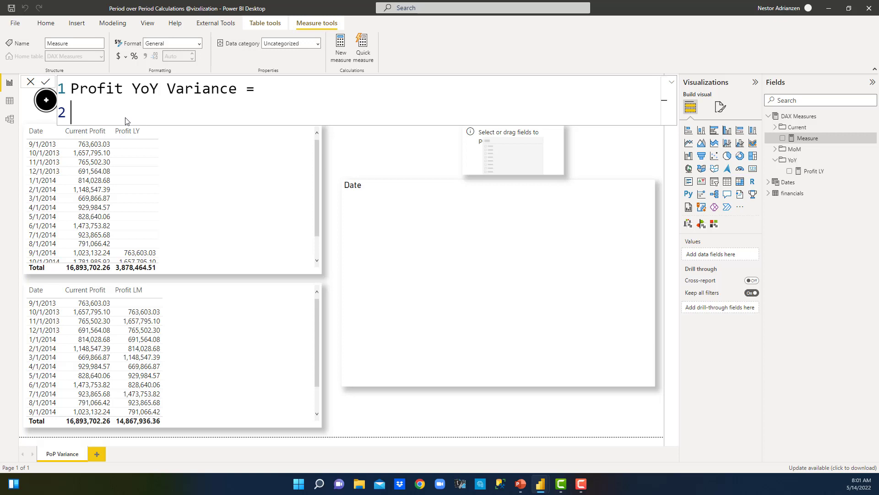
- Define Profit YoY Variance as [Current Profit]-[Profit LY] and commit the measure
text(pro)
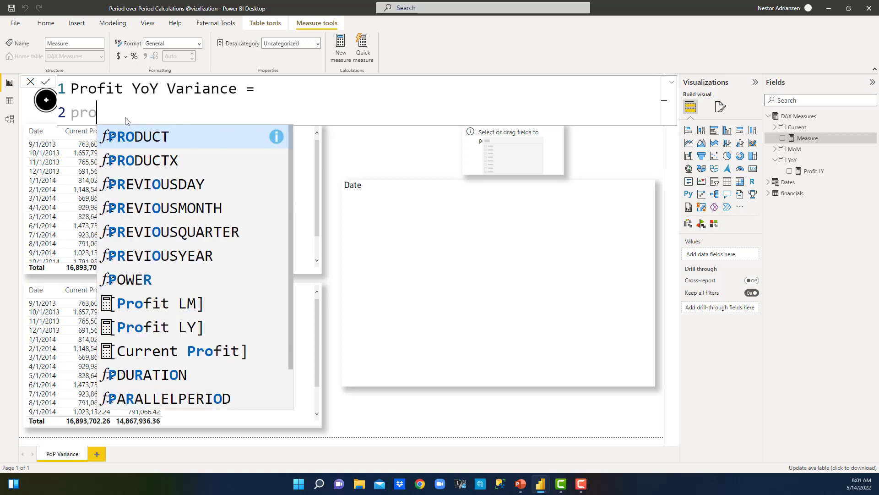
scroll(229, 314, down, 2)
scroll(229, 316, up, 2)
click(182, 353)
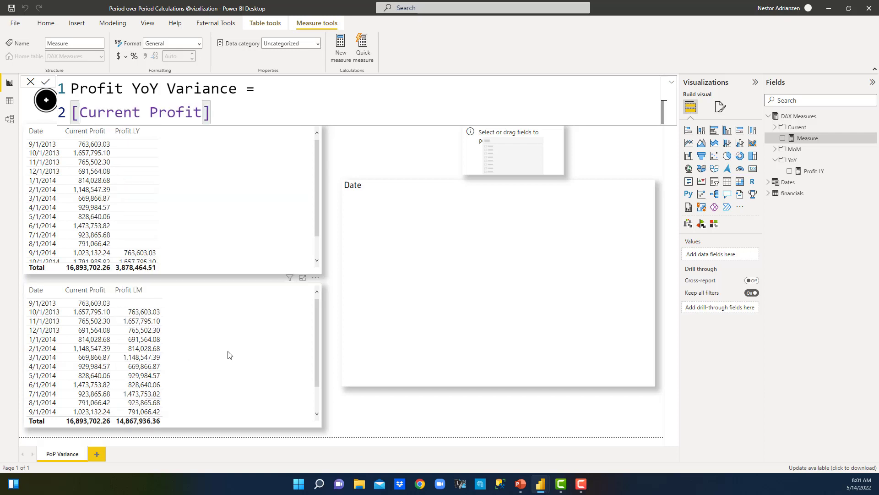
text(-)
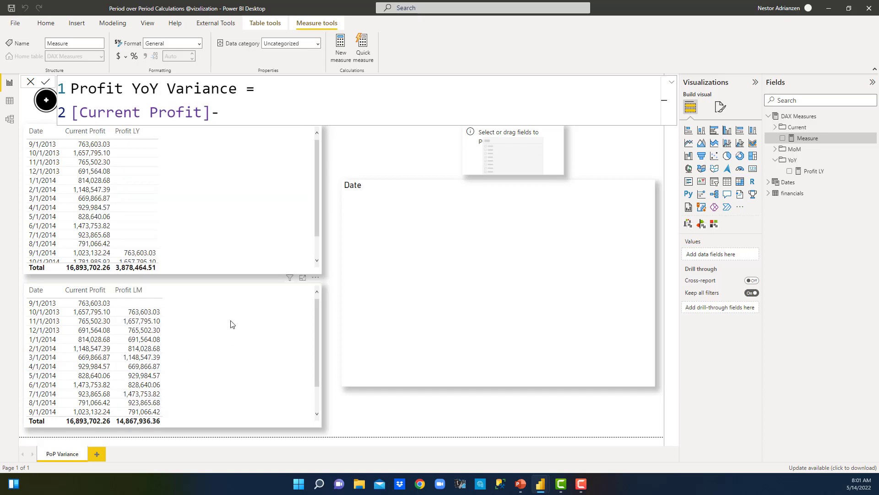
text(ly)
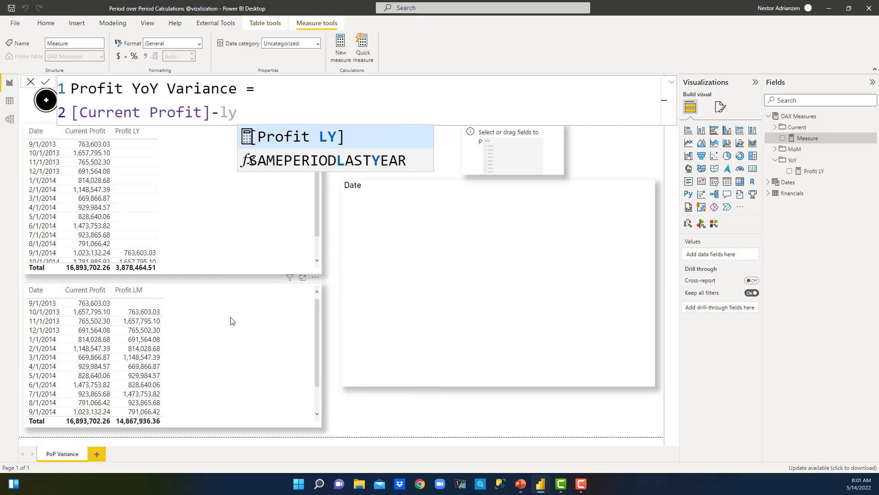
click(295, 138)
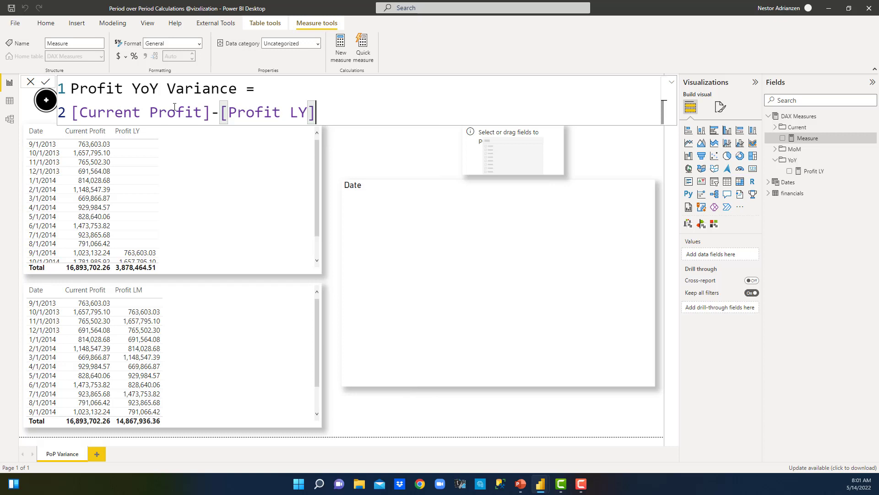
click(46, 83)
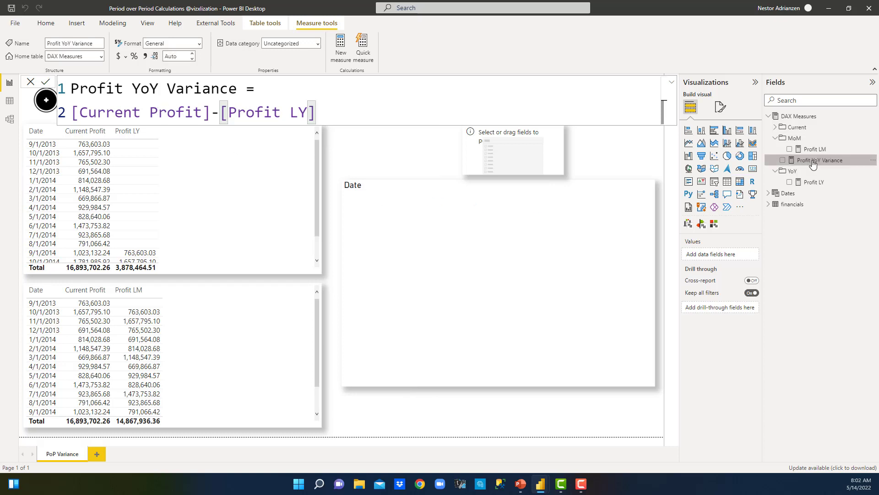
- In the model view, move the Profit YoY Variance measure into the YoY display folder
click(11, 119)
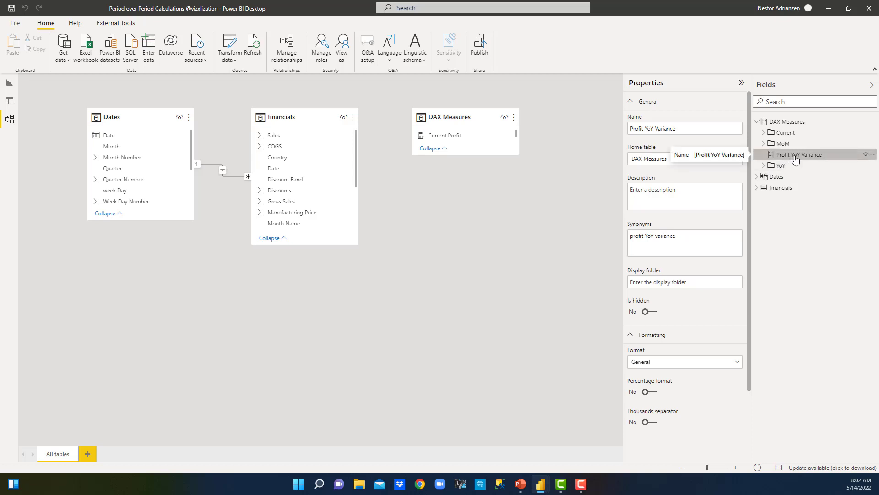
drag(795, 158, 769, 171)
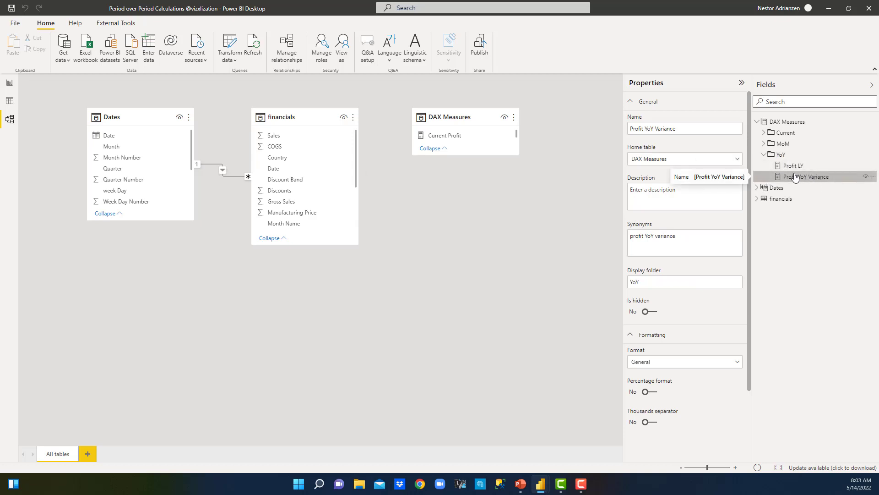
click(764, 155)
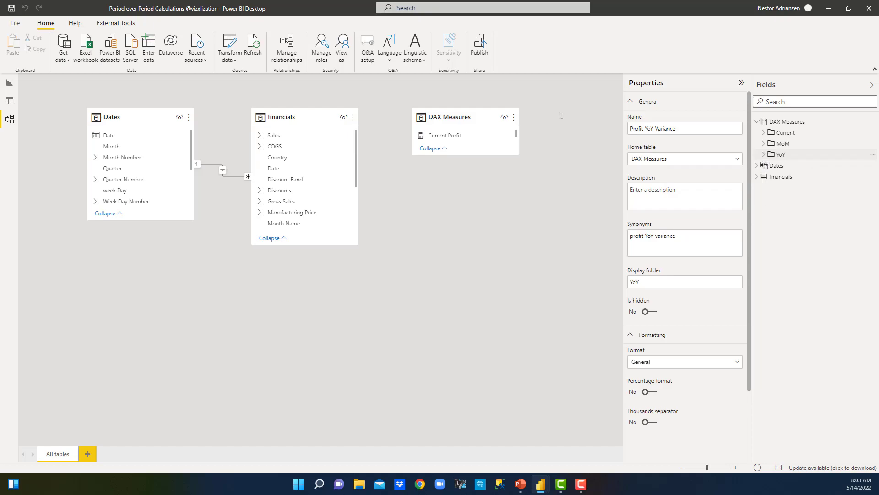
- Return to the report view and create a new DAX Measures measure named Profit MoM Variance, with its formula starting on a second line
click(9, 86)
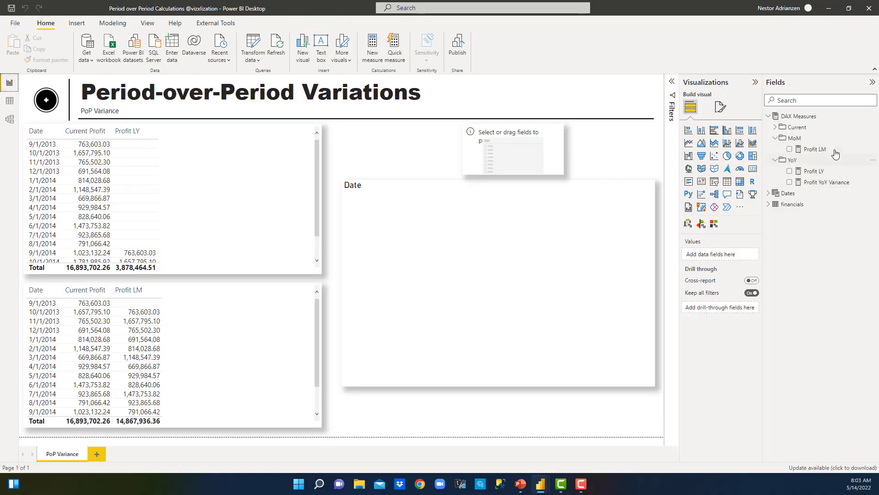
click(812, 151)
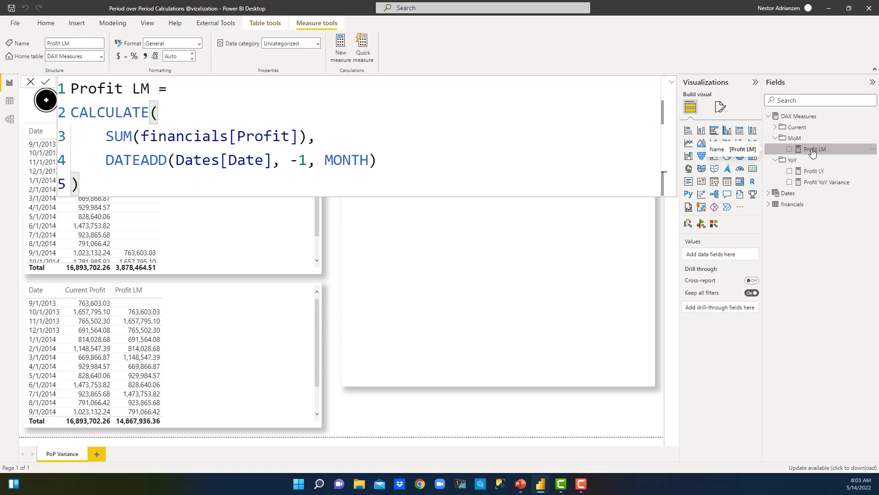
right_click(812, 152)
click(215, 115)
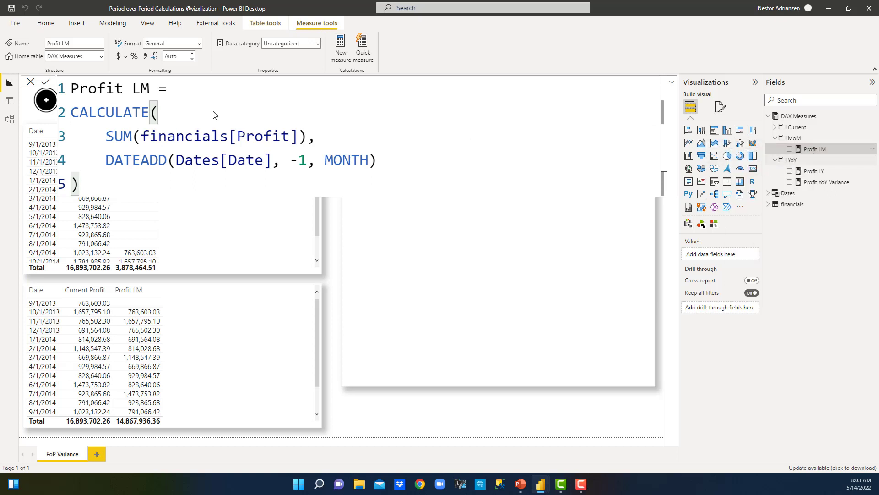
key(alt+n)
text(Pro)
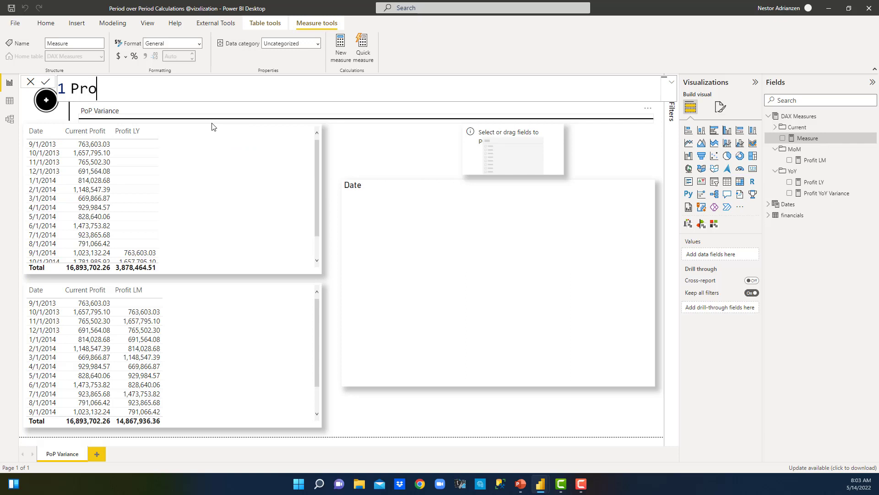
text(fit MoM Variance)
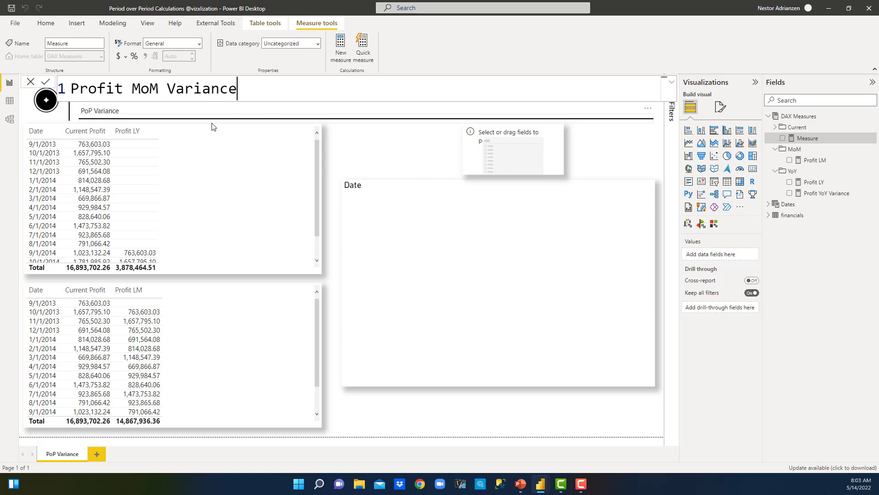
text( =)
key(shift+Return)
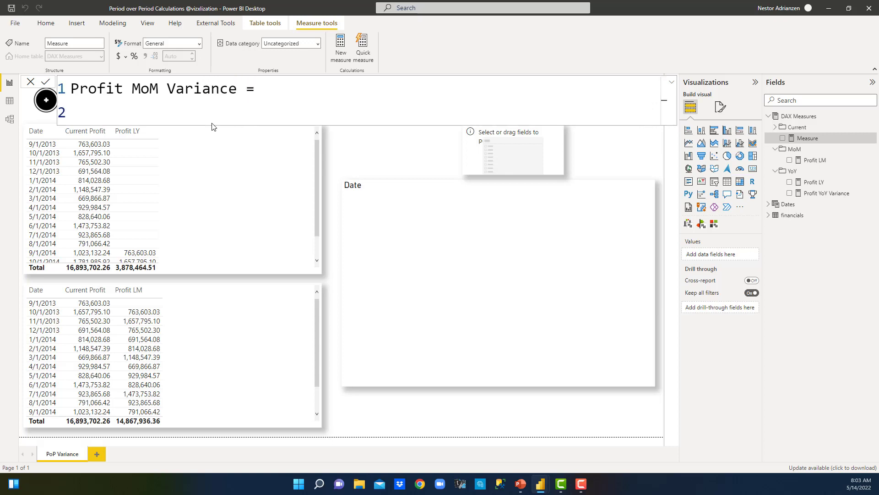
- Define Profit MoM Variance as [Current Profit] - [Profit LY], commit the measure and collapse the formula bar
text(curr)
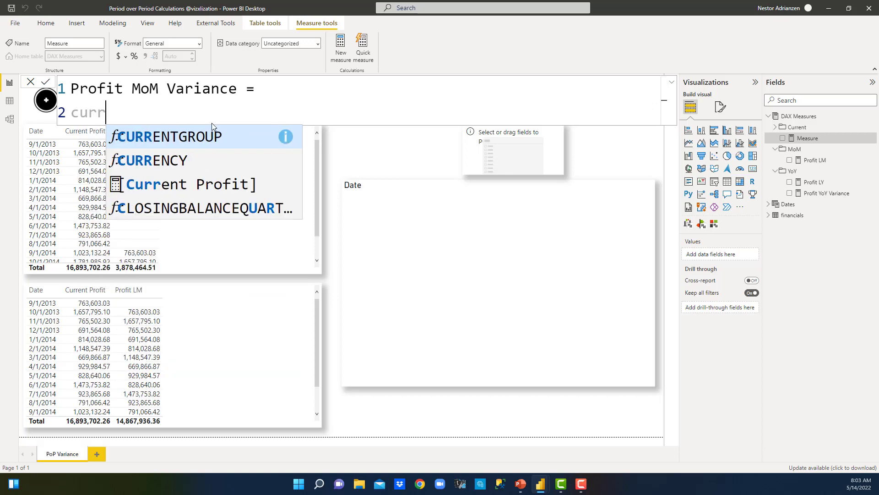
click(219, 188)
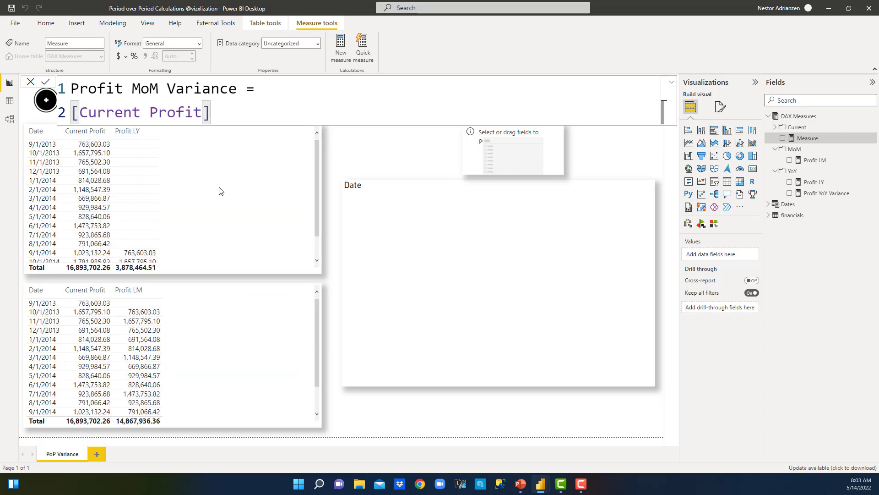
text(- )
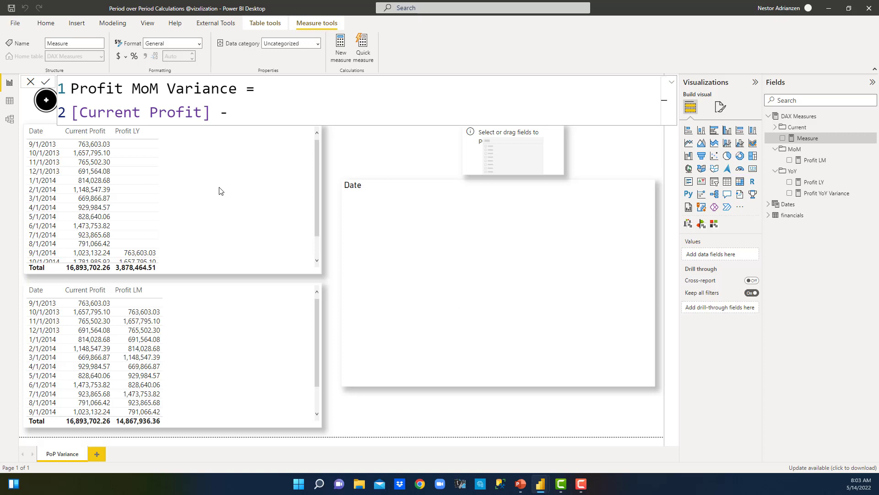
text(l)
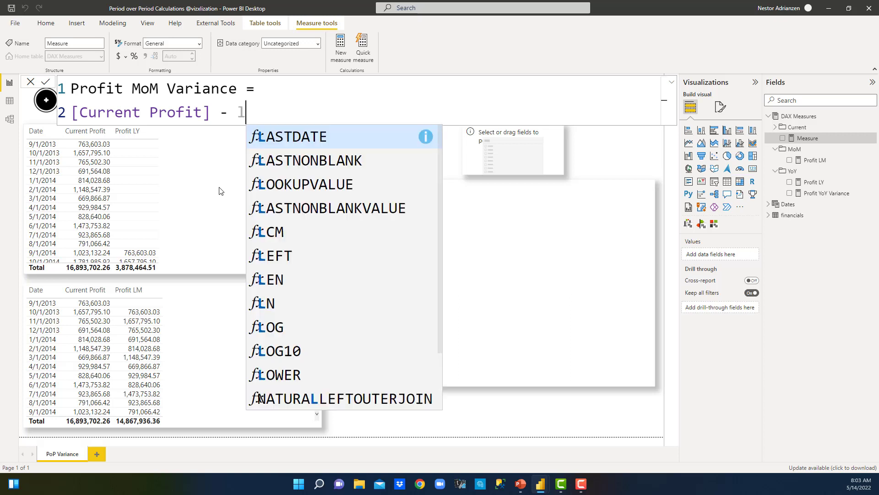
text(y)
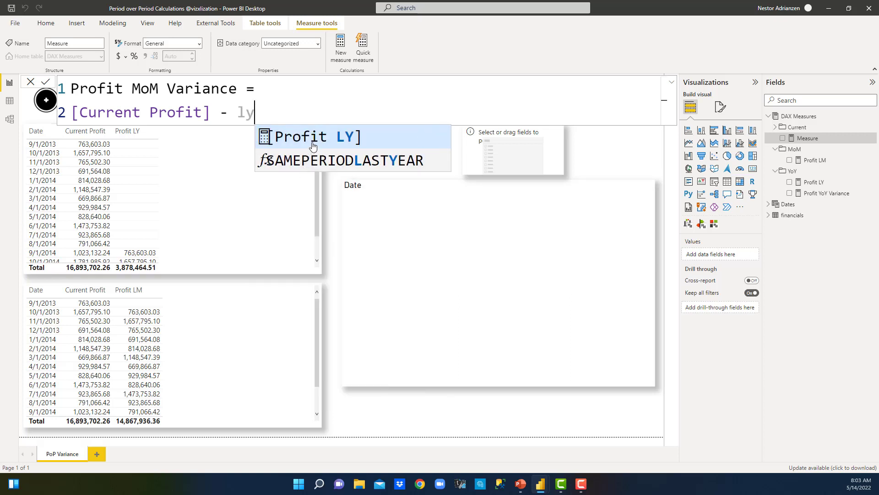
key(Tab)
click(47, 85)
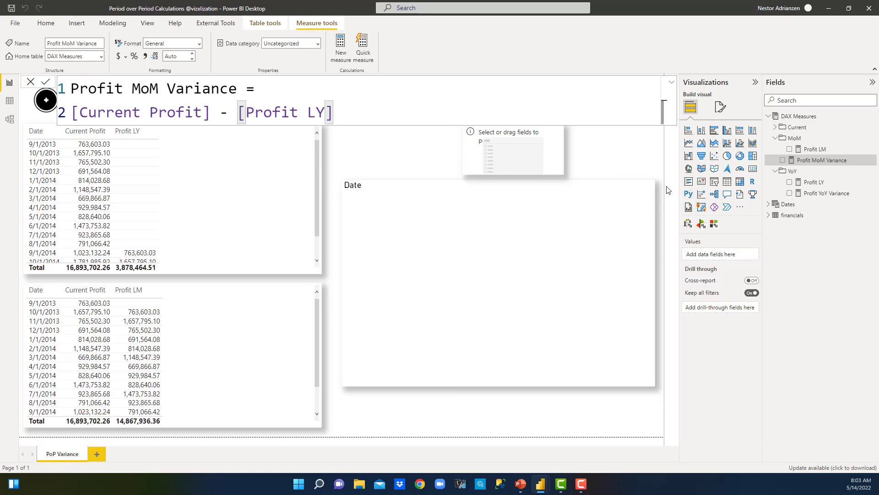
click(672, 84)
click(672, 84)
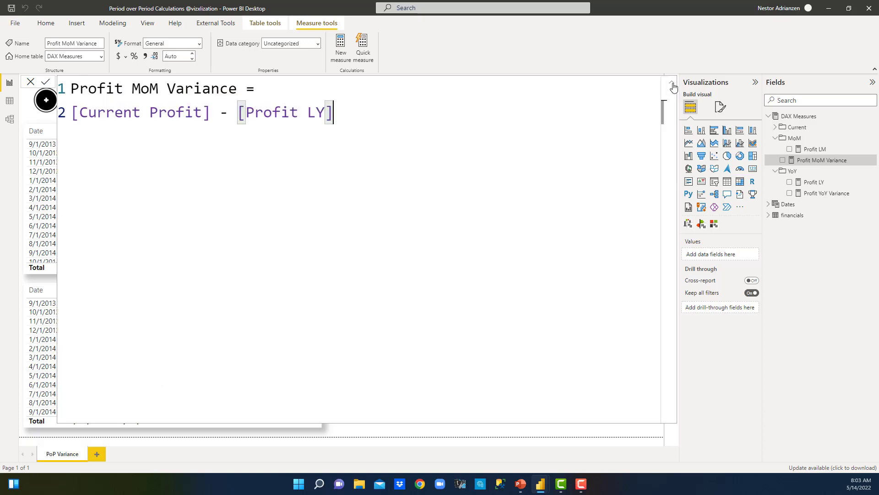
click(672, 85)
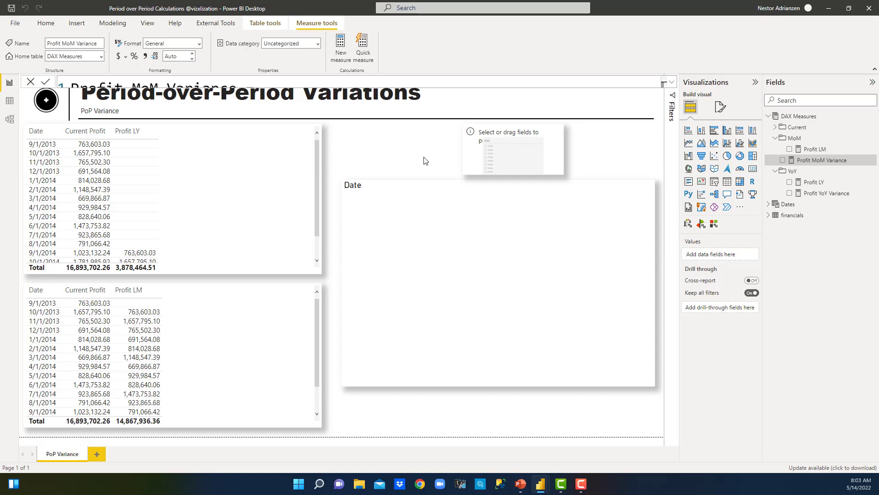
- Add the Profit YoY Variance measure to the table containing Profit LY and review its rows
click(202, 177)
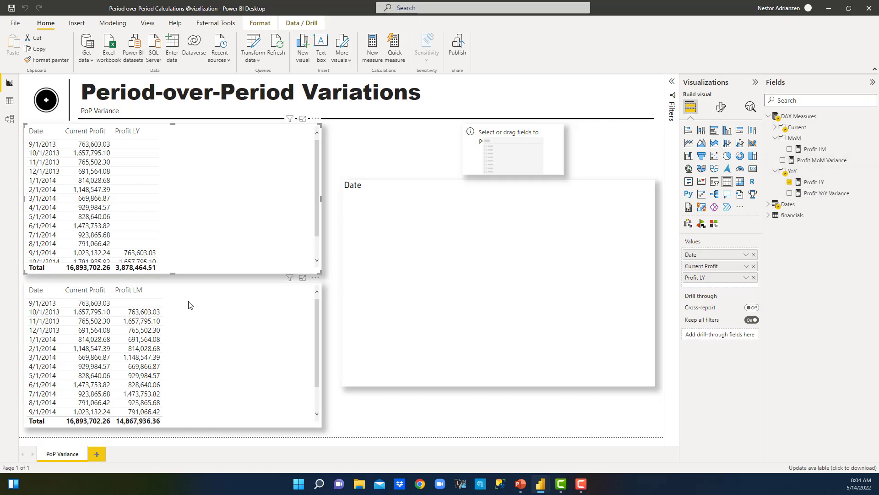
drag(830, 202, 209, 207)
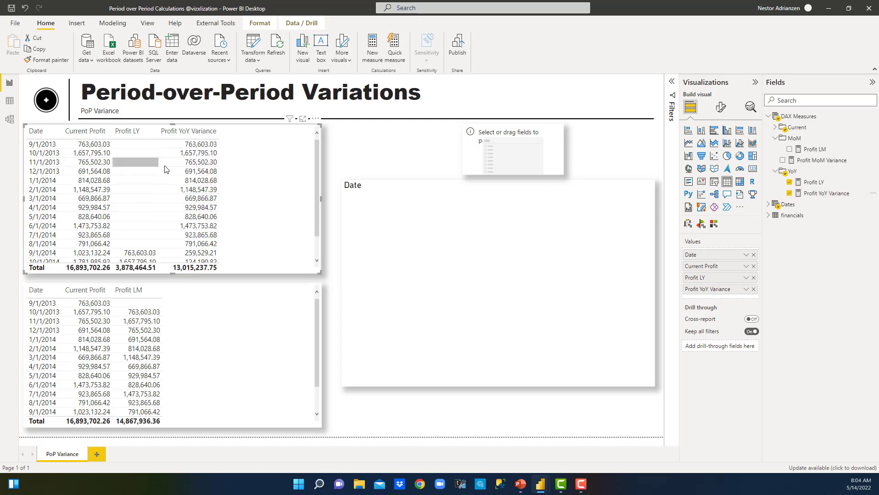
scroll(202, 215, down, 1)
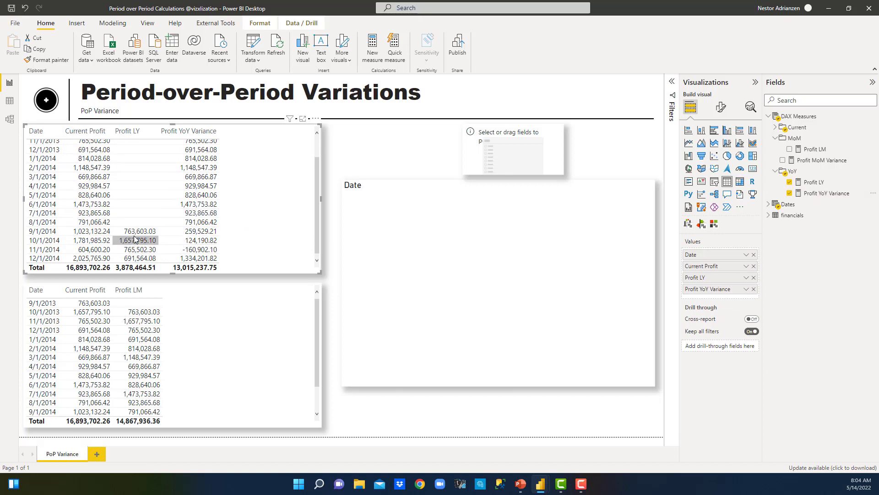
scroll(247, 212, up, 1)
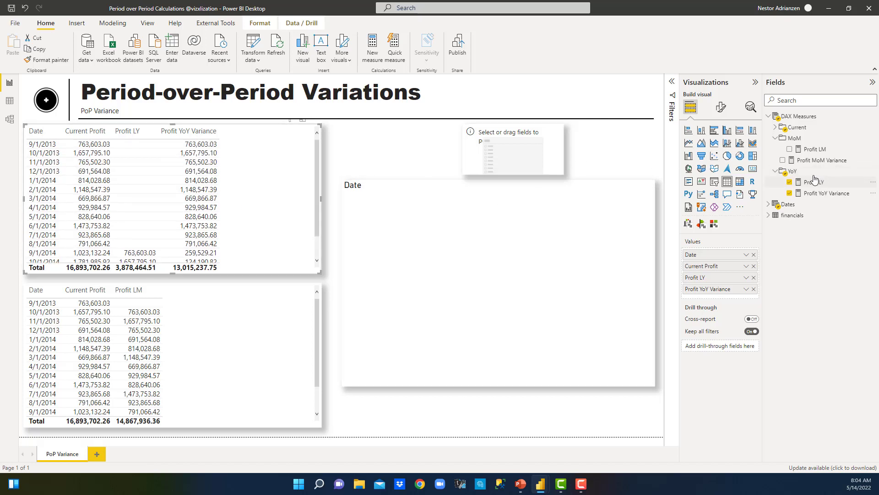
- Collapse the YoY folder and add the Profit MoM Variance measure to the table containing Profit LM
click(776, 172)
drag(820, 159, 236, 373)
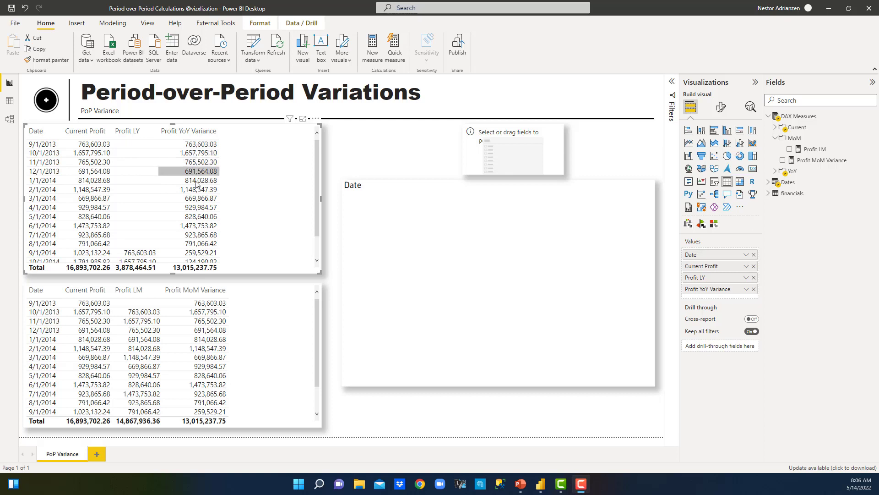
scroll(196, 248, down, 3)
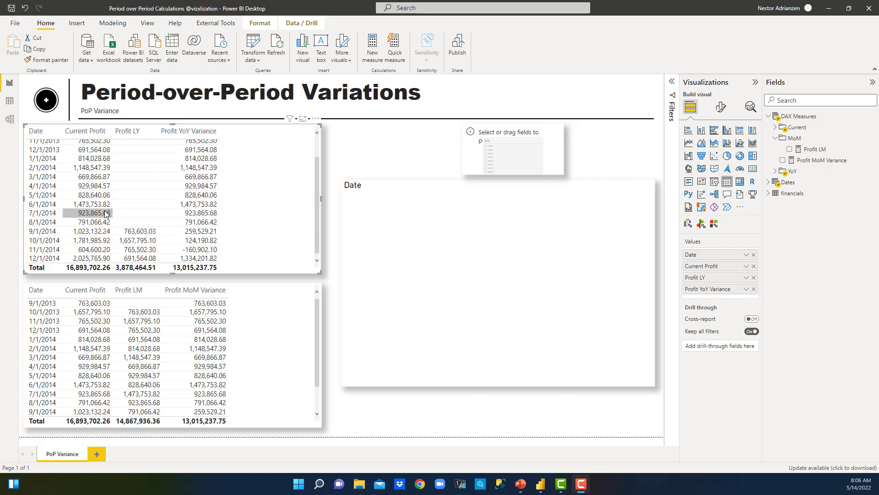
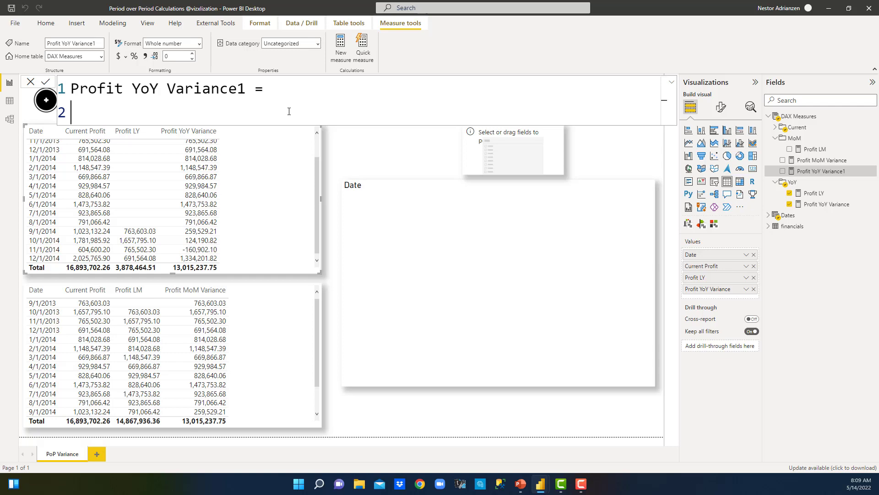
- On the second line of the Profit YoY Variance1 formula, declare a variable named FirstValidDateProfitLY
text(VAri)
key(BackSpace)
key(BackSpace)
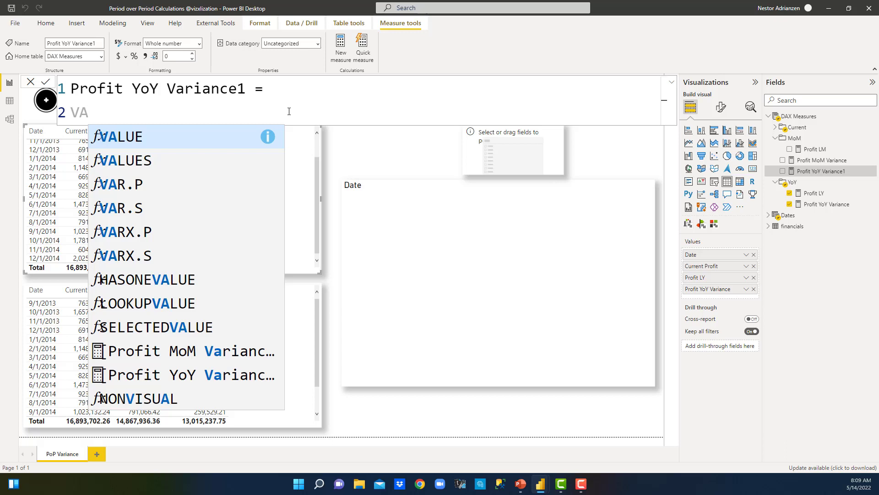
text(R)
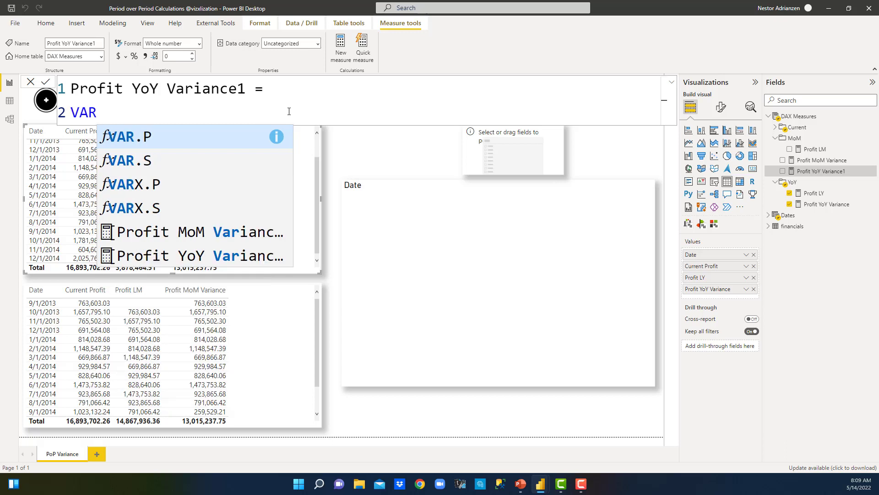
text( FI)
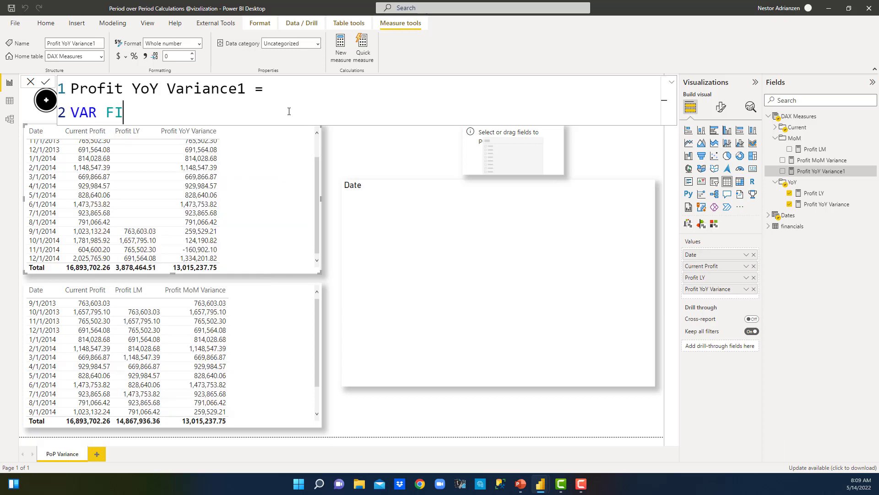
key(BackSpace)
key(BackSpace)
text(FirstValidDateProfitLY )
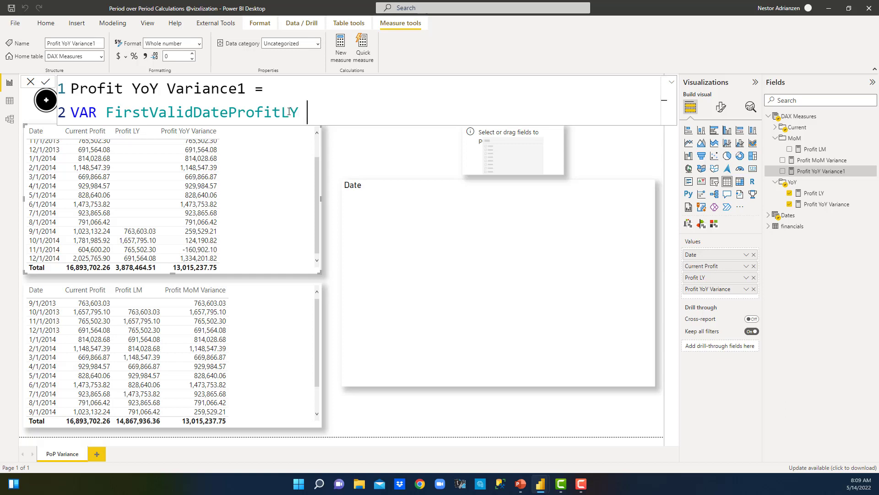
- Set the FirstValidDateProfitLY variable to FIRSTNONBLANK( ALL( Dates[Date]), [Profit LY])
text(= firs)
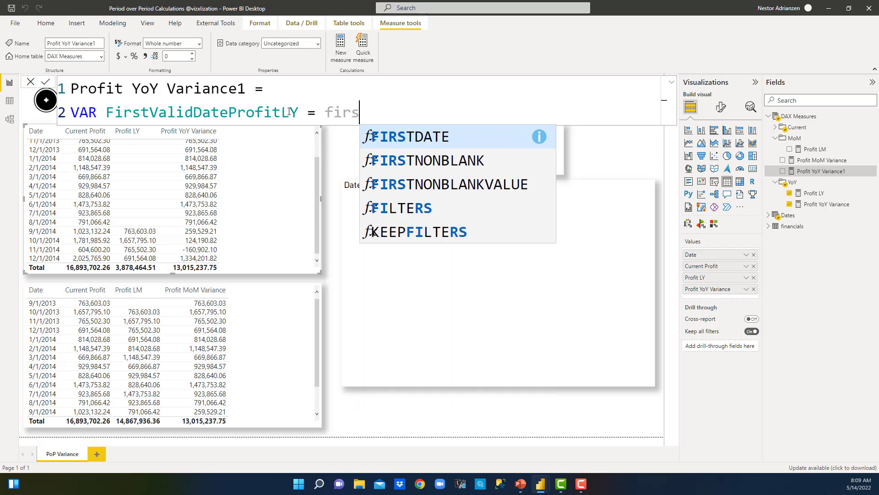
click(431, 161)
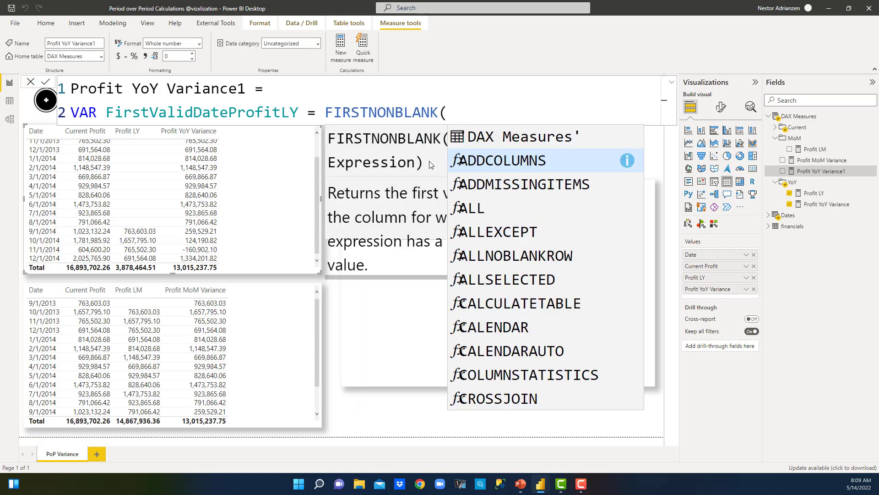
text(all)
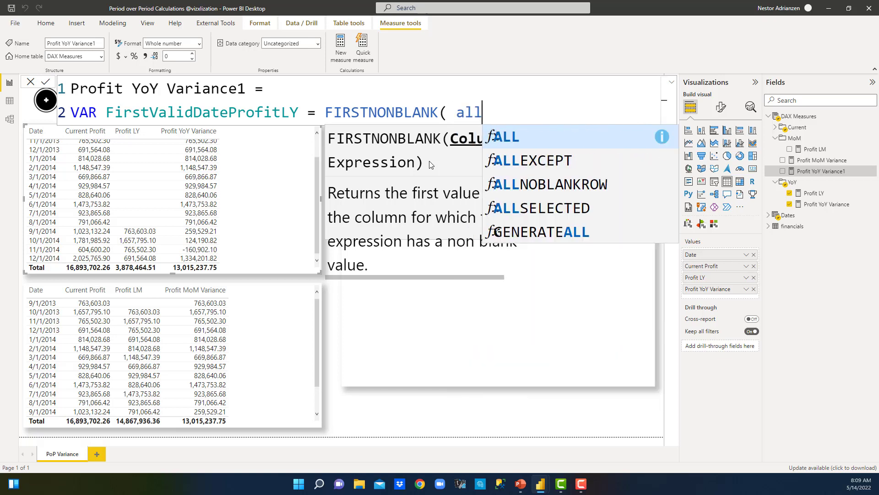
key(Tab)
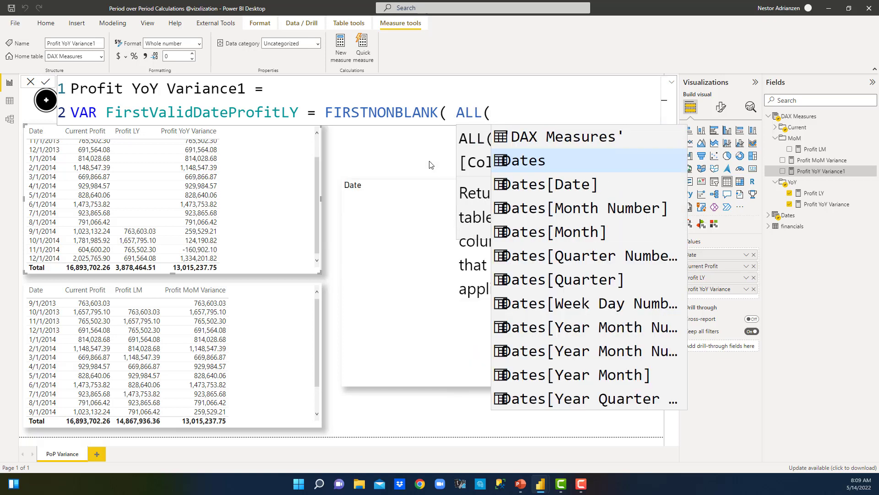
text(date)
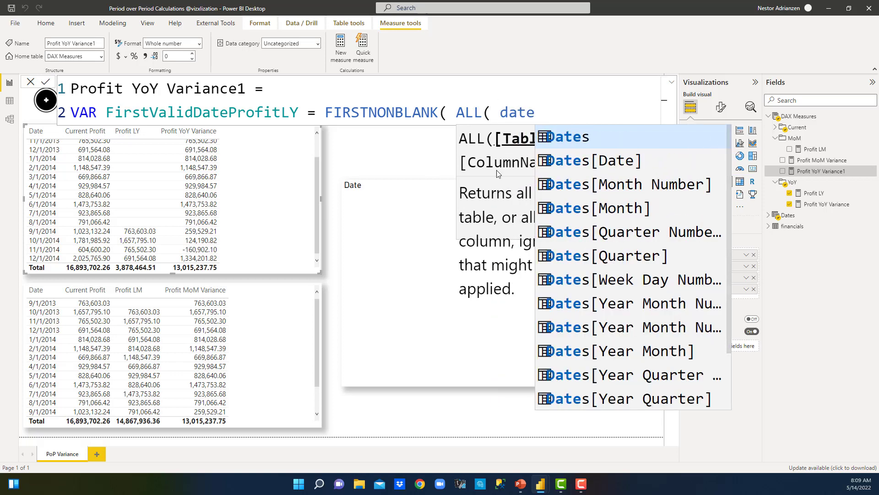
click(614, 163)
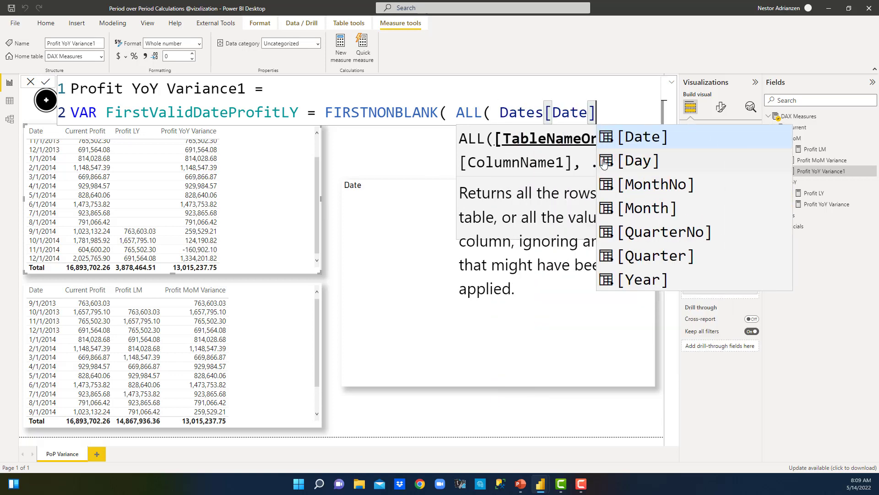
text())
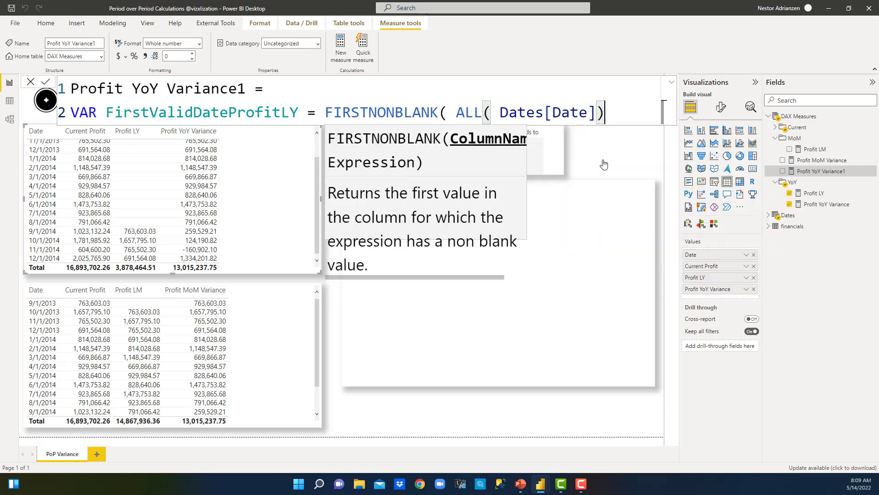
text(,)
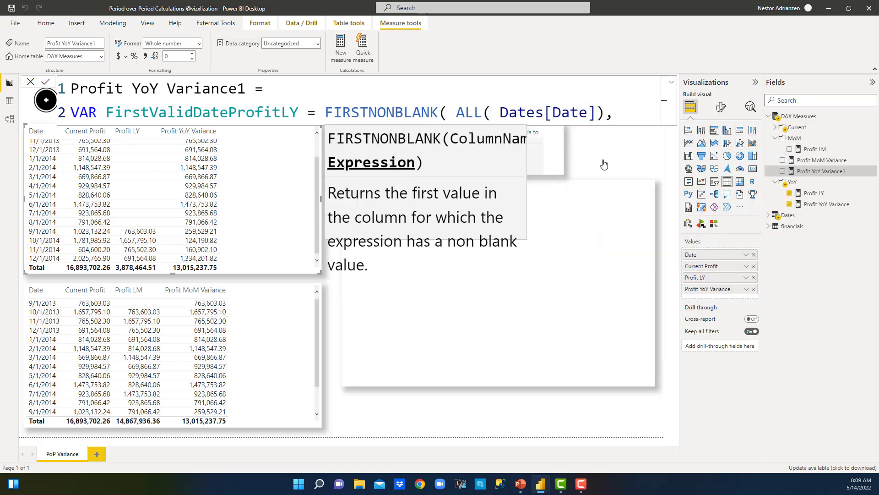
text( pro)
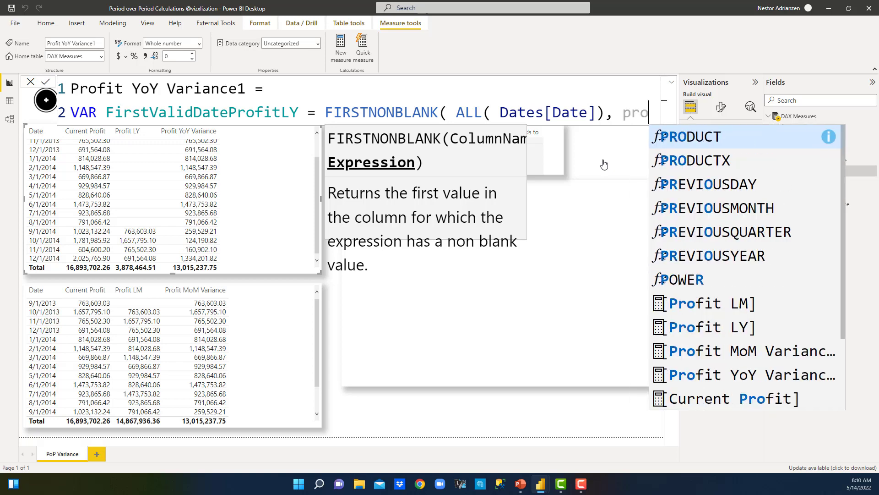
click(739, 326)
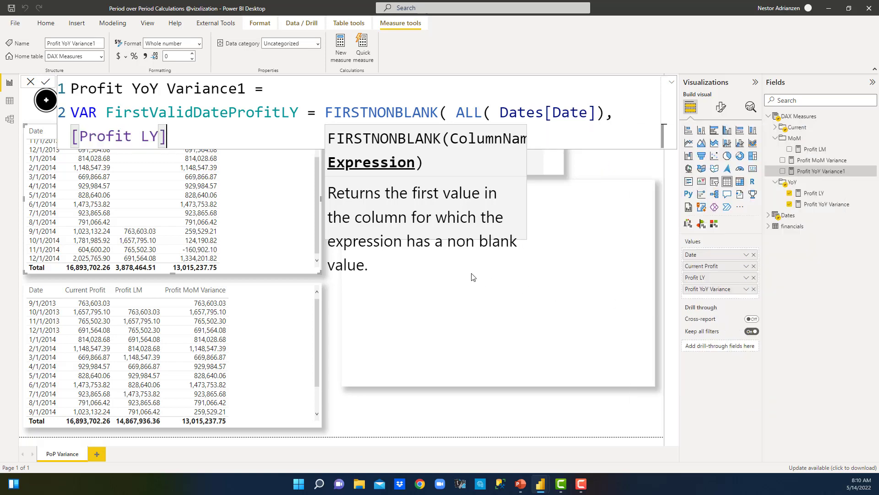
text())
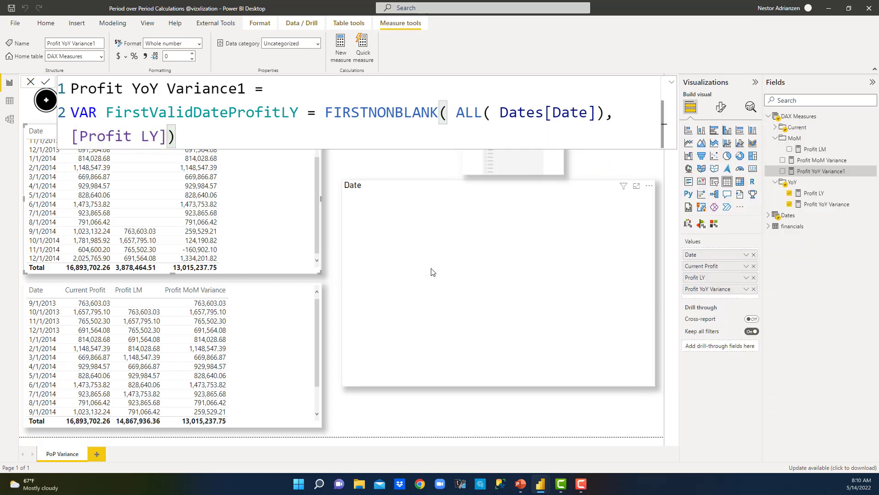
- Declare a second variable on a new line, reusing the first variable's name but changing it to LastValidDateProfitLY
key(shift+Return)
text(VAR)
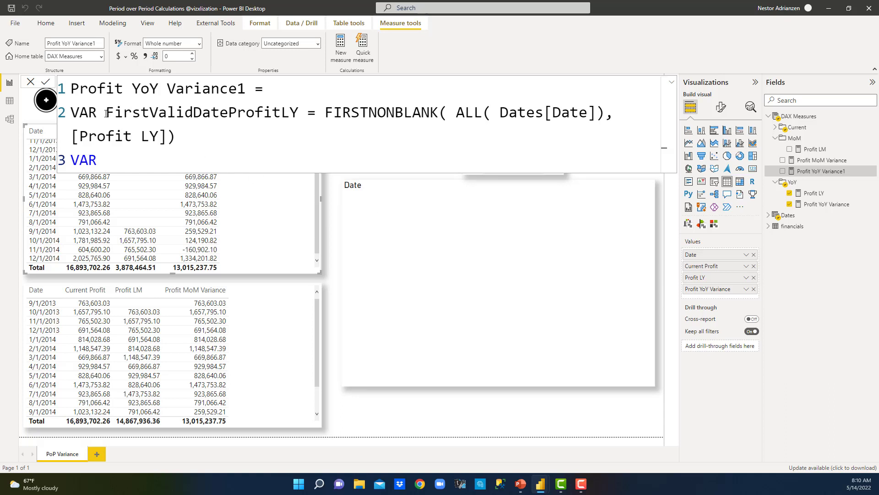
drag(106, 112, 299, 111)
key(ctrl+c)
click(141, 156)
key(ctrl+v)
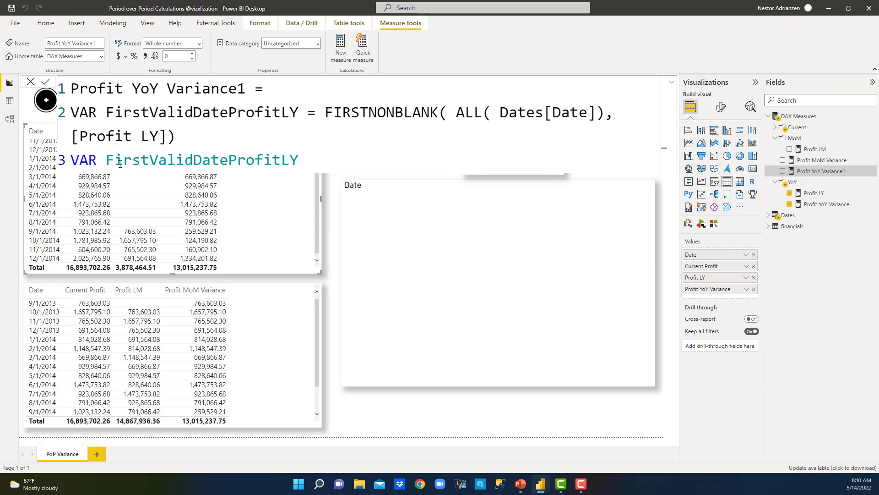
drag(106, 159, 150, 159)
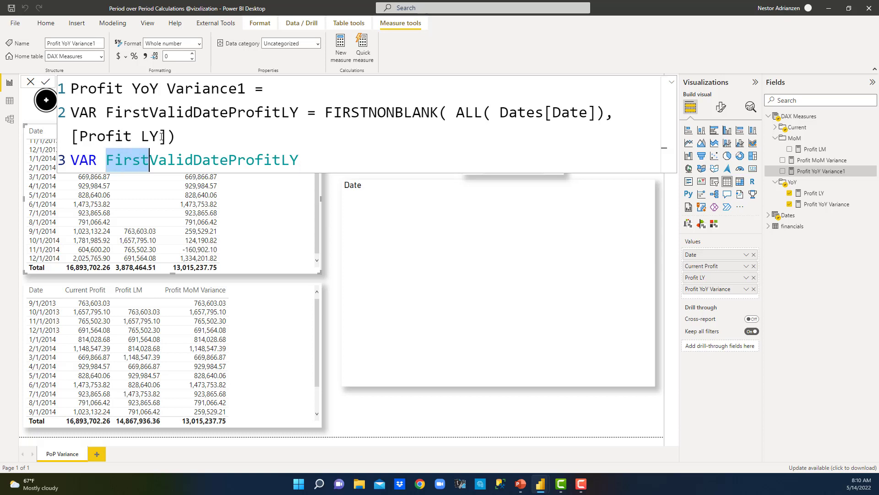
text(Last)
- Begin the LastValidDateProfitLY variable's definition with the LASTNONBLANK function
click(321, 159)
text(= )
text(last)
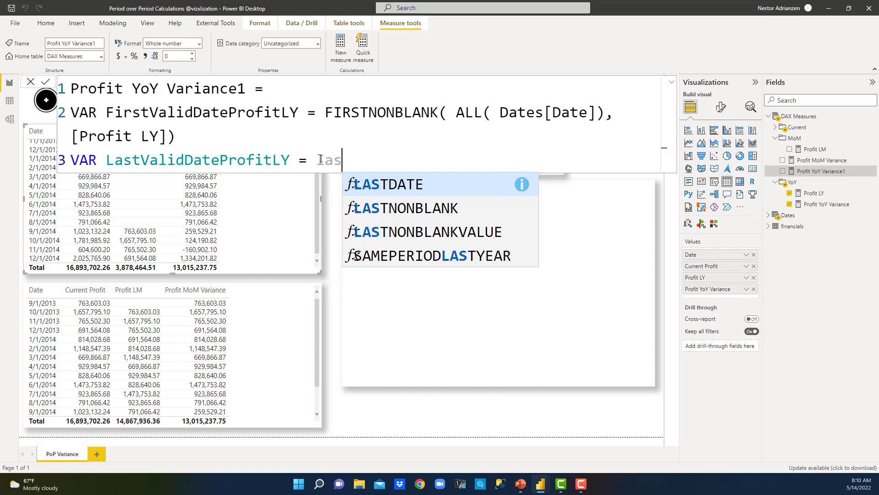
click(441, 214)
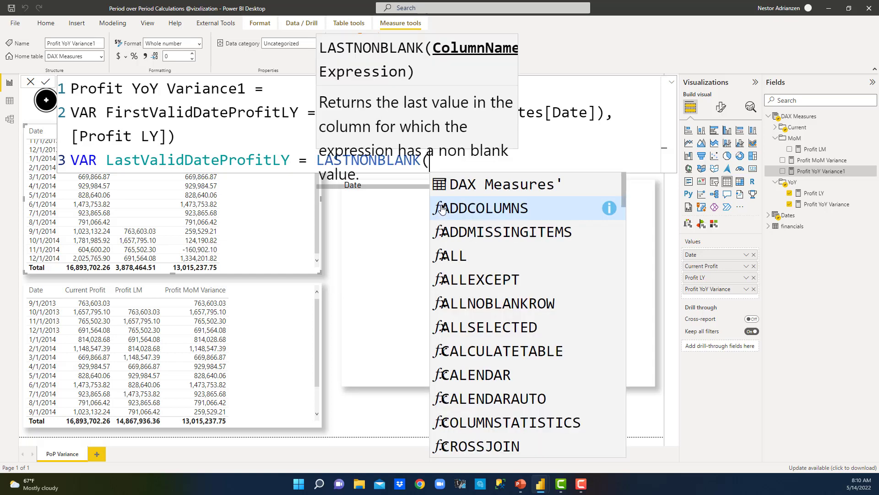
click(302, 152)
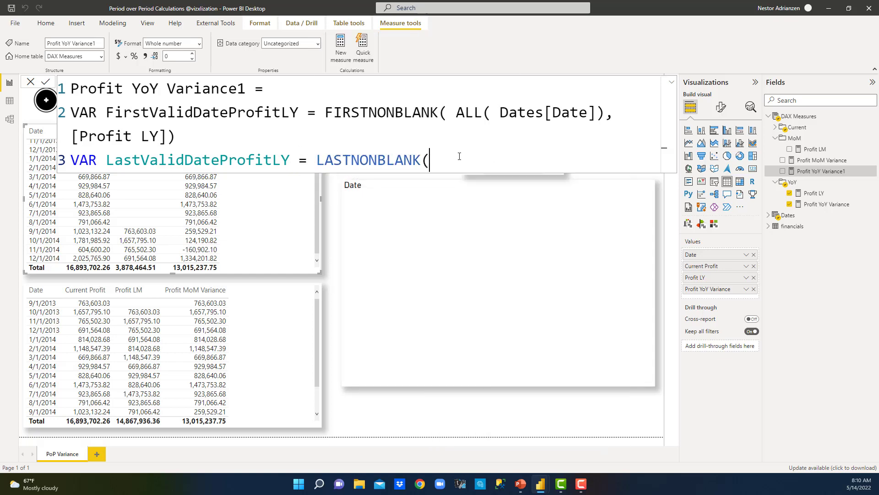
- Complete the LASTNONBLANK function with ALL( Dates[Date]) as its column and [Current Profit] as its expression
text(all)
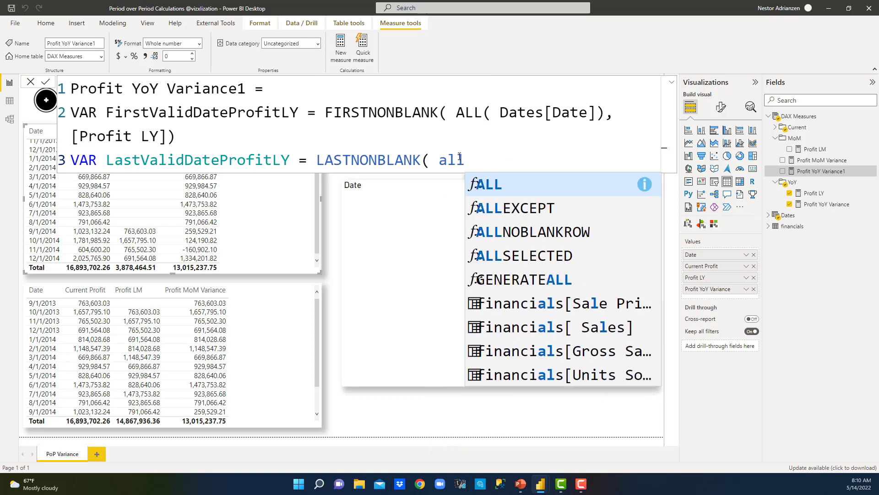
key(Tab)
text(date)
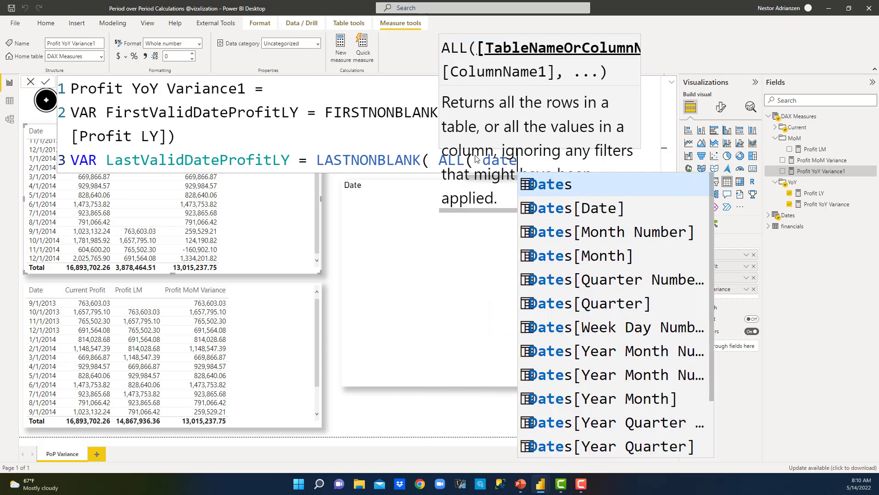
key(Down)
key(Tab)
click(369, 160)
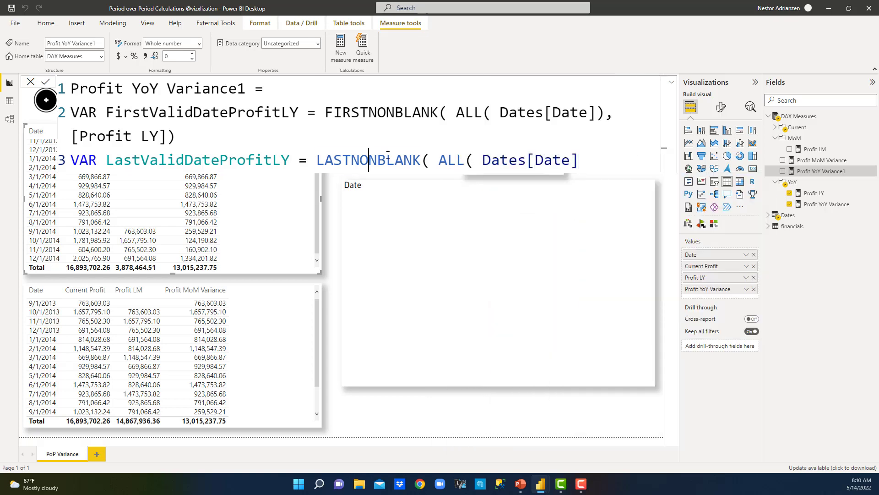
click(589, 158)
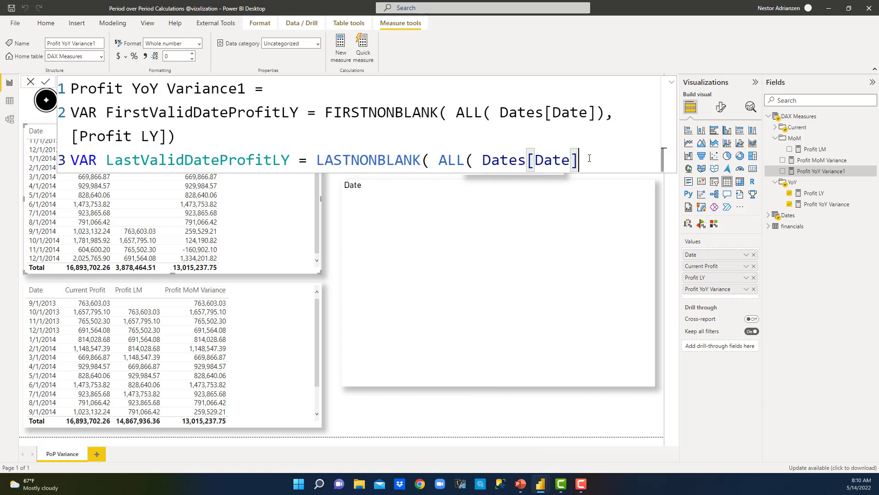
text(),)
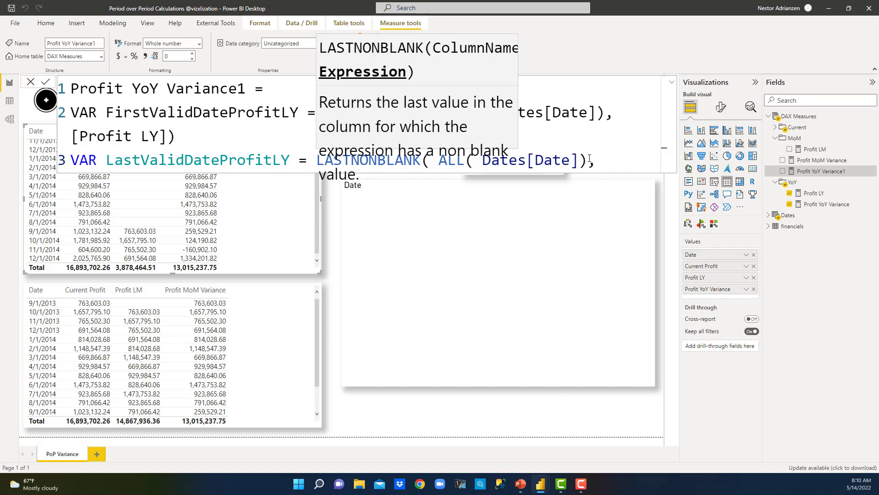
text( [Current Profit]))
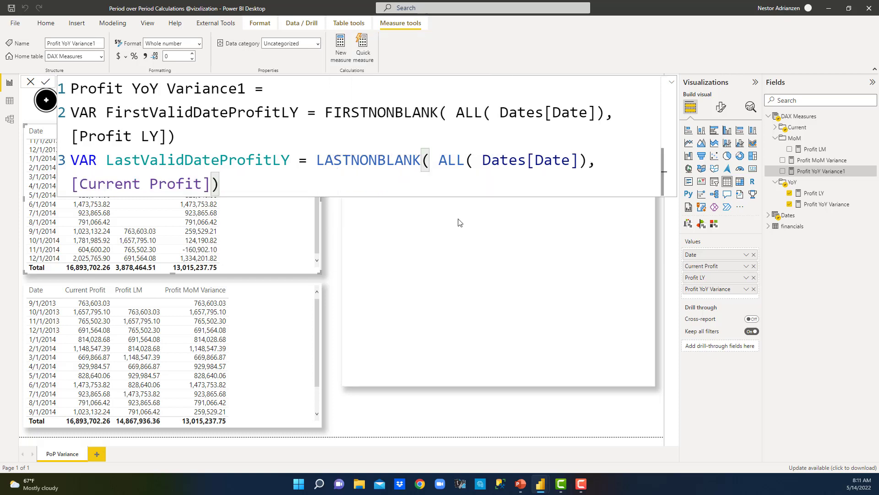
- Add a RETURN line after the variables and open a SUMX function on the line below it
key(shift+Return)
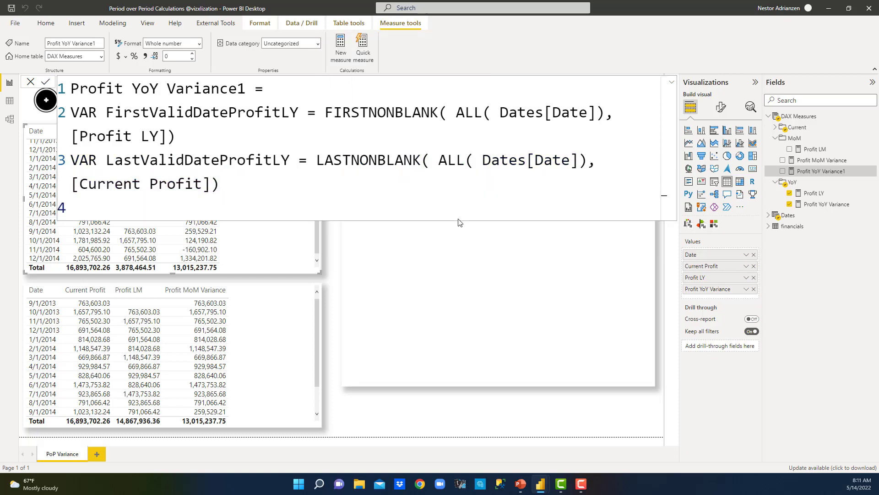
text(RETURN)
key(shift+Return)
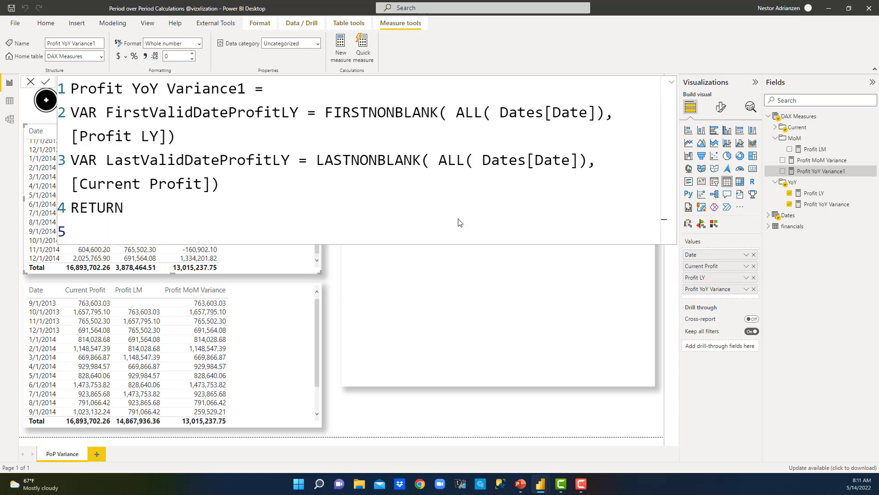
text(Su)
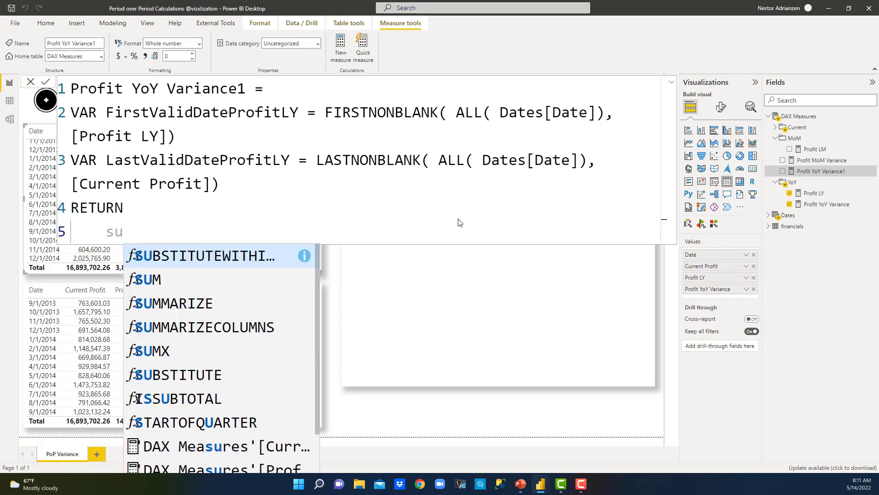
text(m)
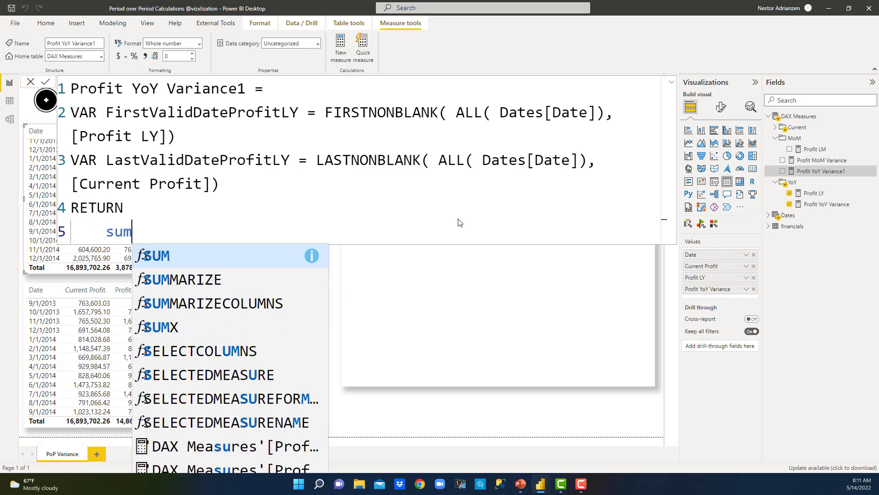
click(186, 333)
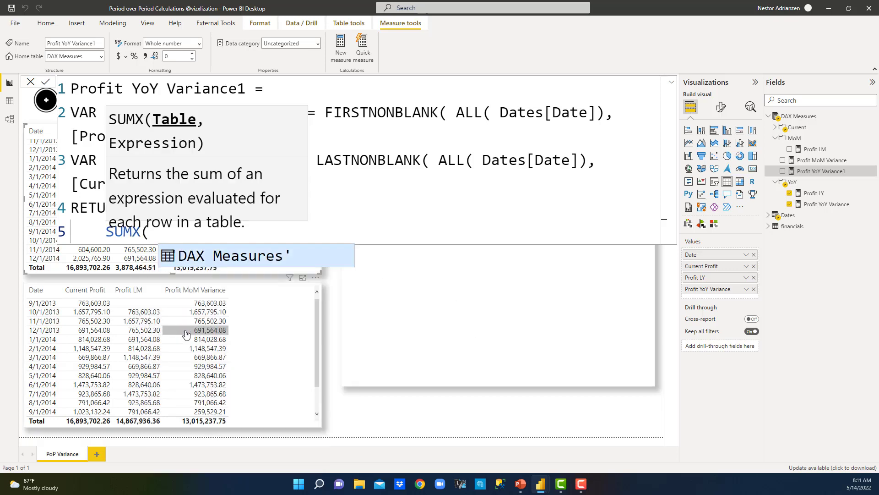
- Inside SUMX, open a FILTER function on a new line with VALUES( Dates[Date]) as its table argument
key(shift+Return)
text(fi)
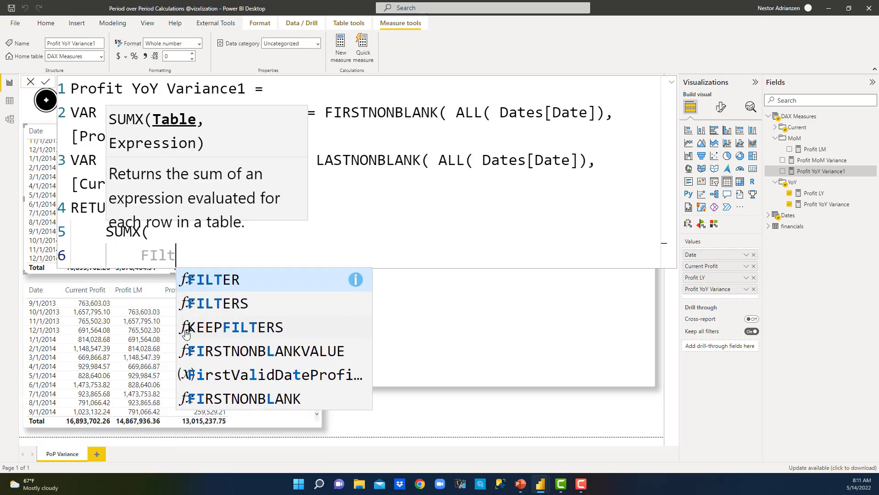
key(Tab)
key(shift+Return)
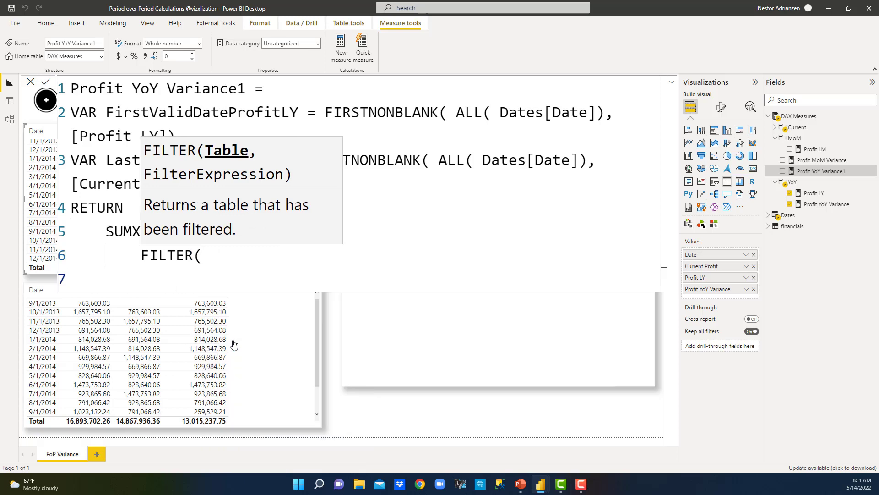
text(values)
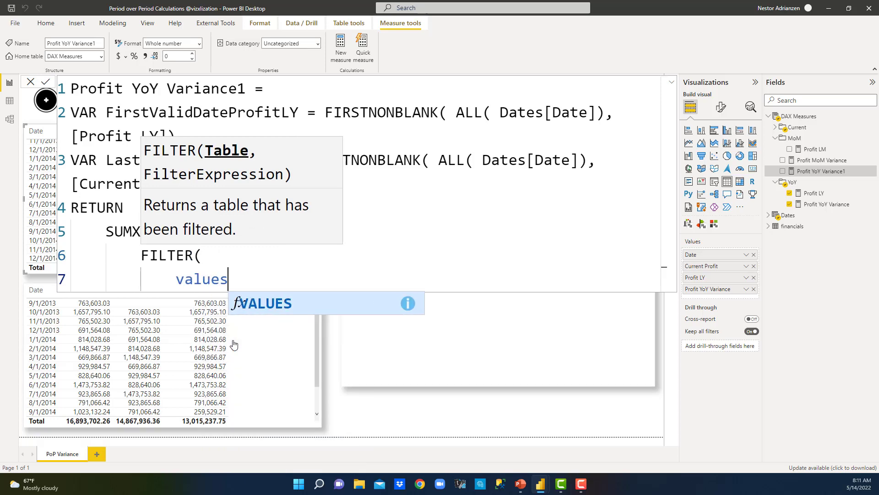
key(Tab)
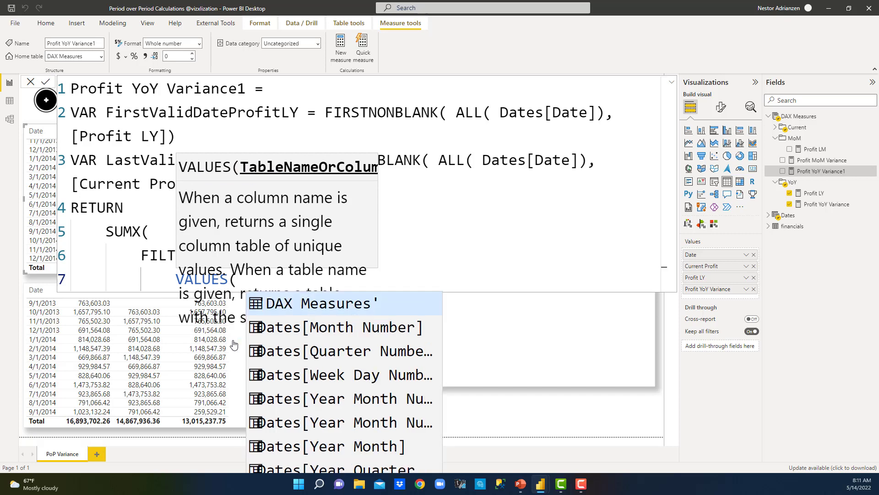
text(dates)
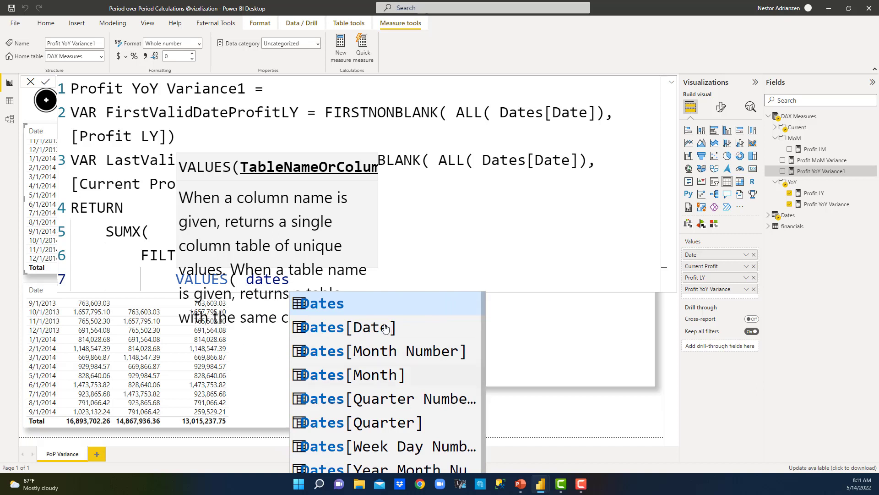
click(385, 328)
text())
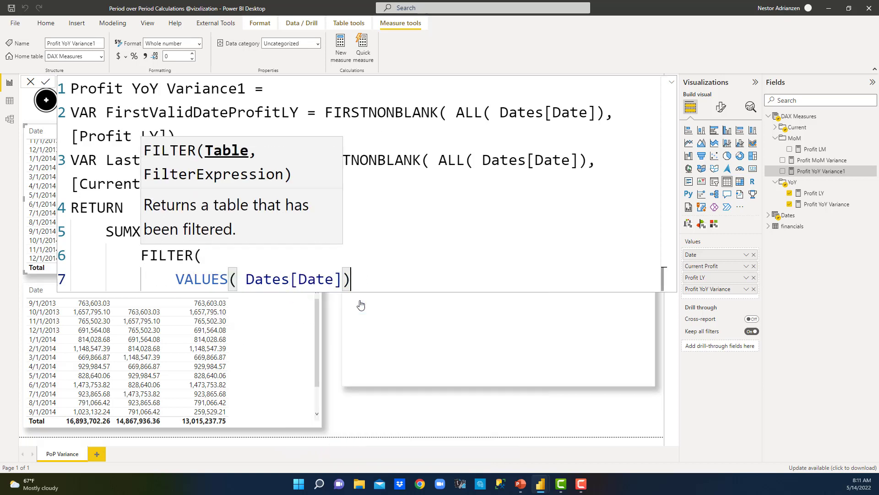
text(,)
key(shift+Return)
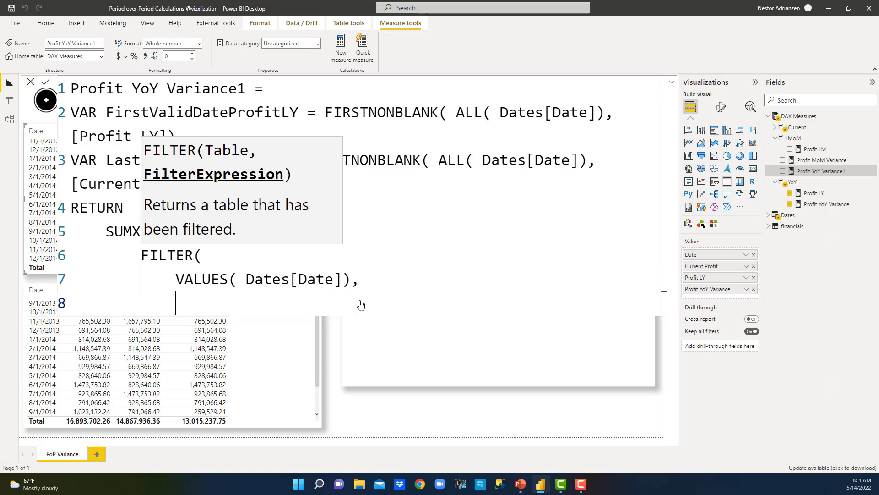
- Add the filter condition Dates[Date] >= FirstValidDateProfitLY on the line after VALUES
text(dated)
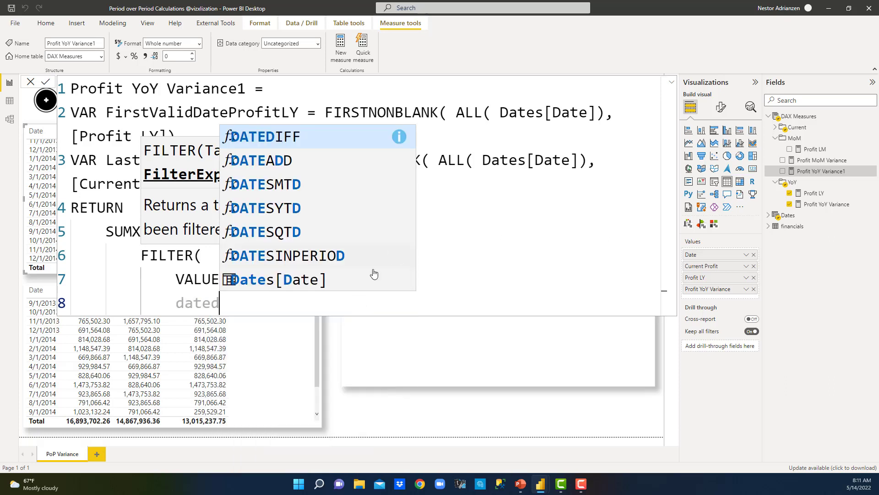
click(323, 280)
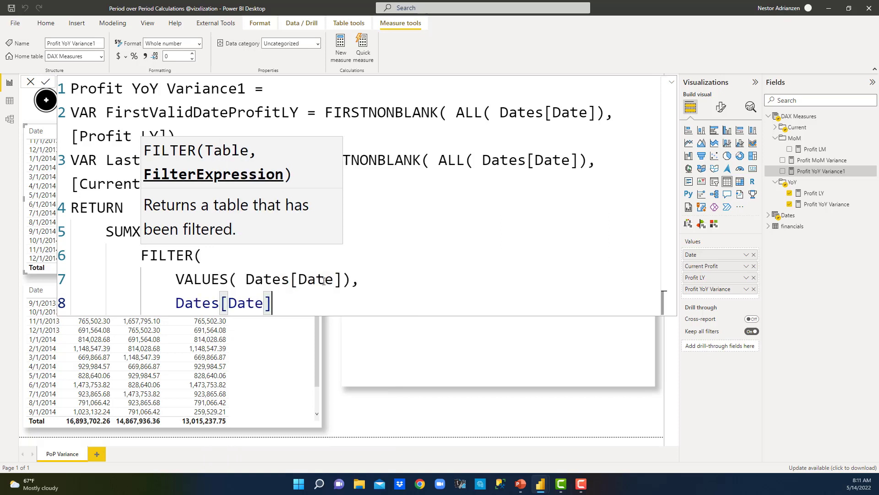
text(>)
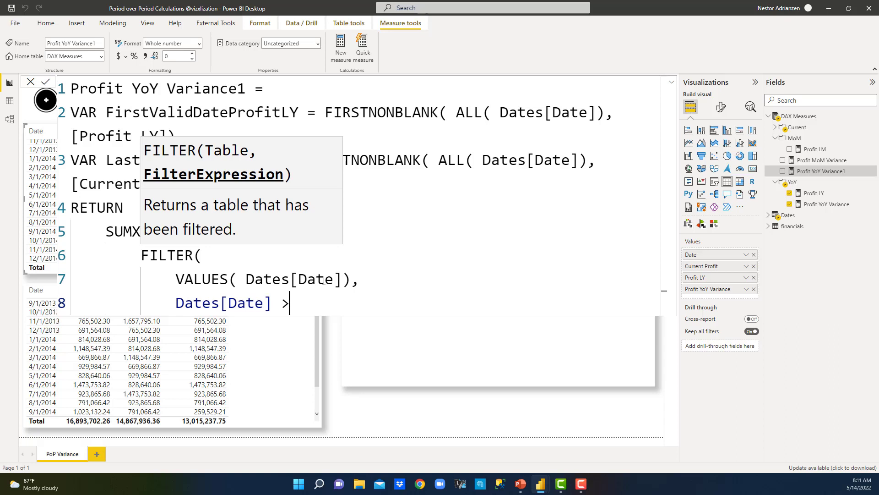
text(=)
drag(106, 112, 295, 108)
key(ctrl+c)
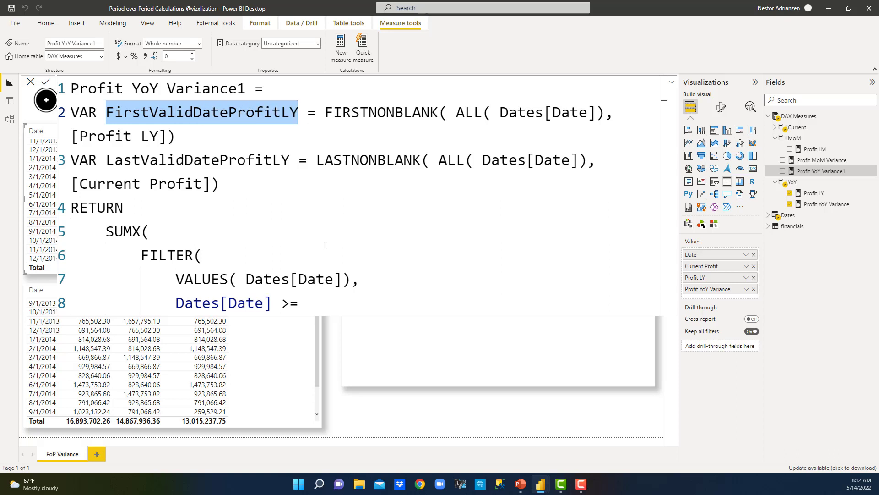
click(308, 306)
key(ctrl+v)
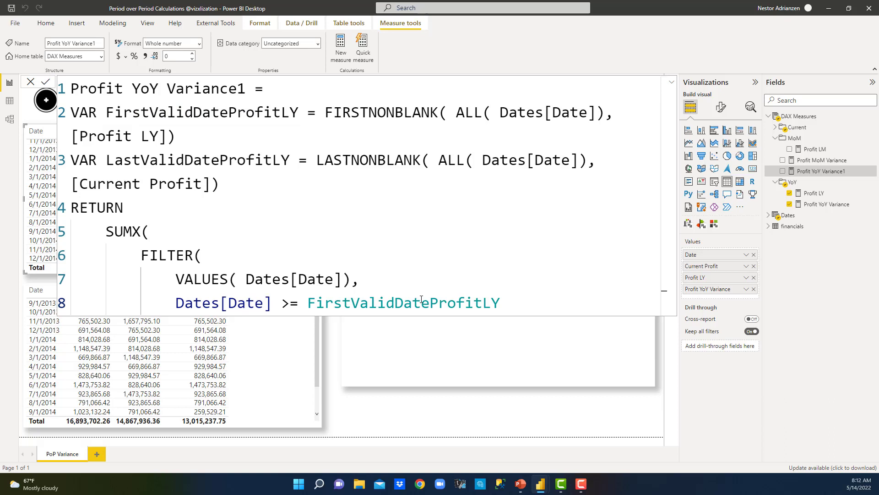
- Append && to the filter condition and duplicate the condition on the following line
text(&&)
key(shift+Return)
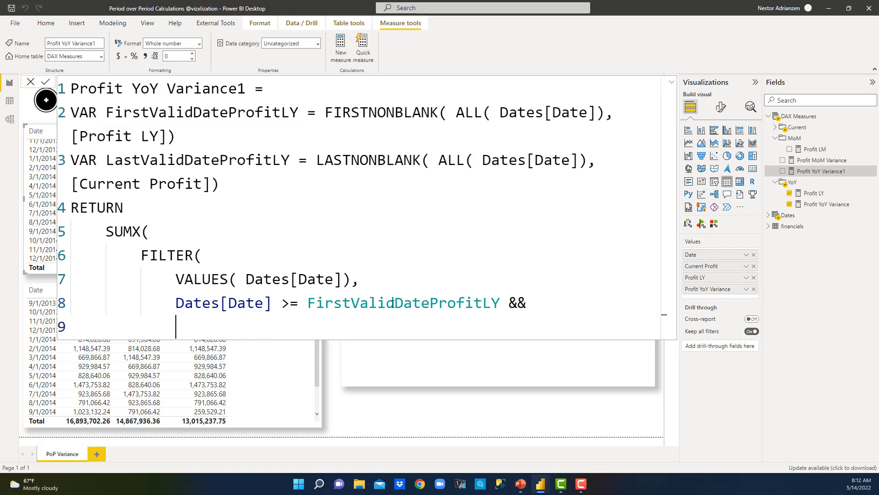
key(Up)
drag(177, 303, 500, 303)
key(ctrl+c)
click(279, 328)
key(ctrl+v)
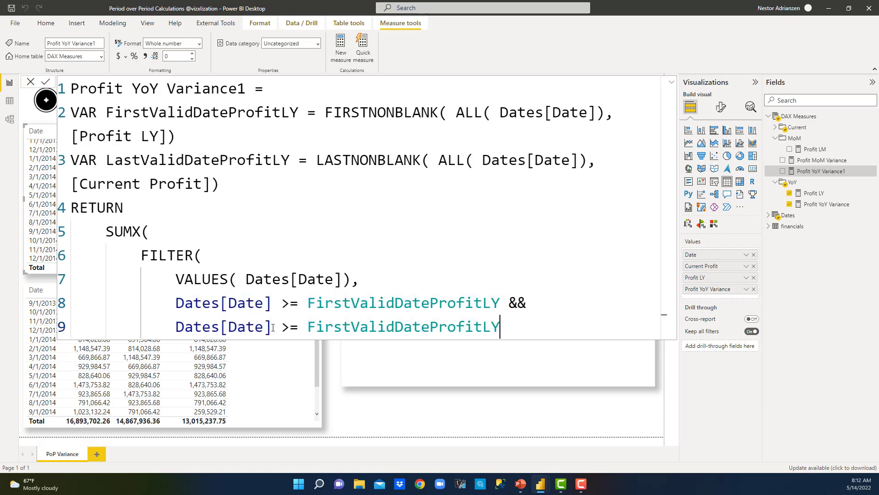
- Change the duplicated condition to Dates[Date] <= LastValidDateProfitLY
click(290, 327)
key(BackSpace)
text(<)
key(Right)
key(Right)
key(Right)
key(Right)
key(Right)
key(Right)
key(Right)
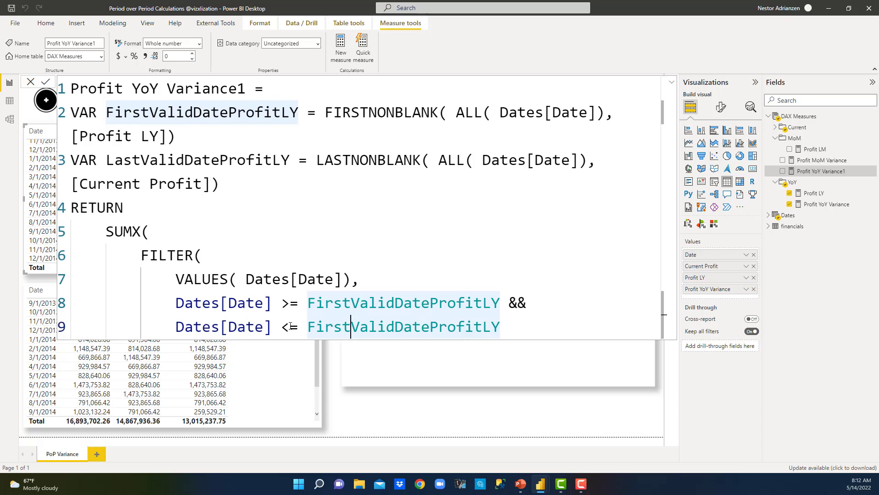
key(BackSpace)
key(BackSpace)
key(BackSpace)
key(BackSpace)
key(BackSpace)
text(Last)
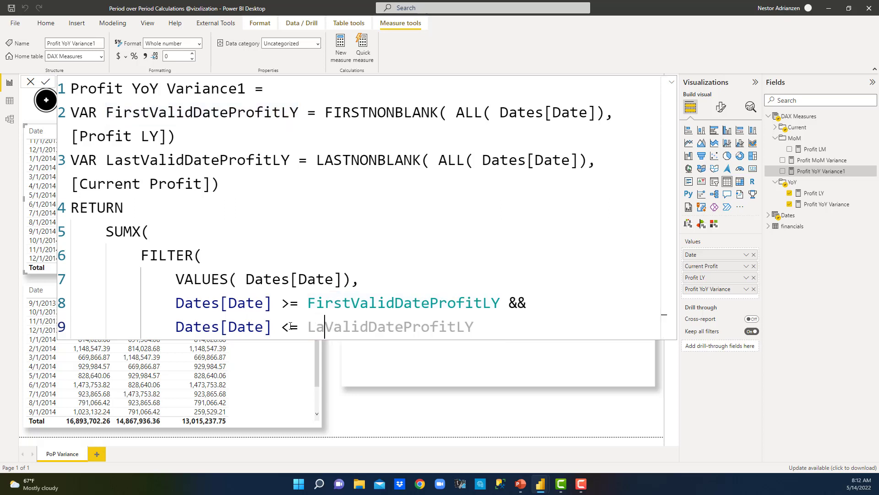
- Close the FILTER function with ), on a new line below the LastValidDateProfitLY condition and start another line
click(508, 328)
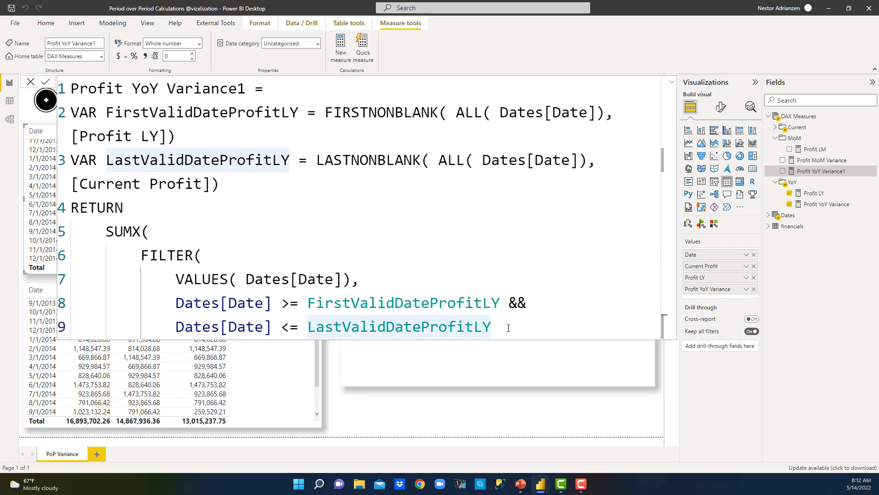
key(shift+Return)
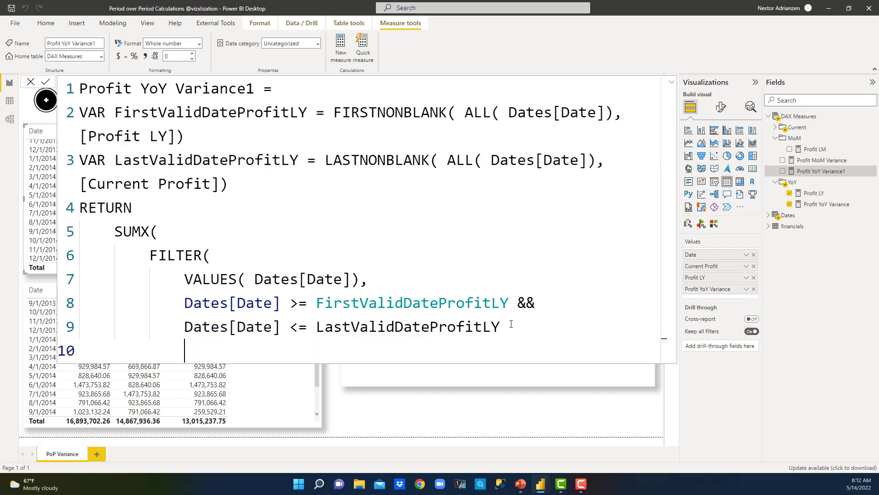
text(),)
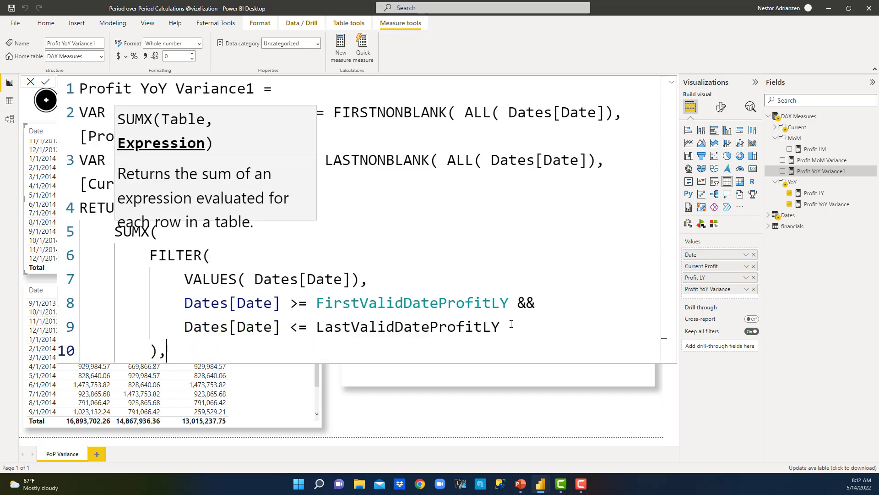
key(shift+Return)
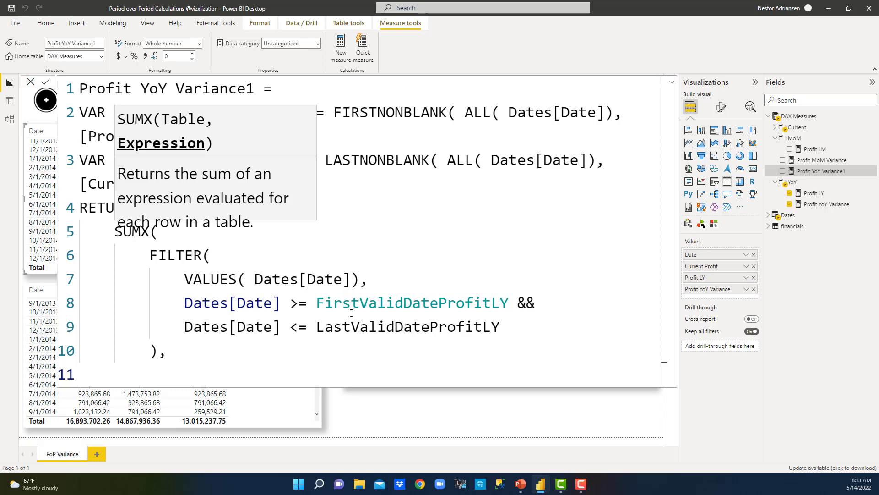
- Enter [Current Profit] - [Profit LY] as the SUMX expression and close SUMX with a parenthesis on its own line
text(rr)
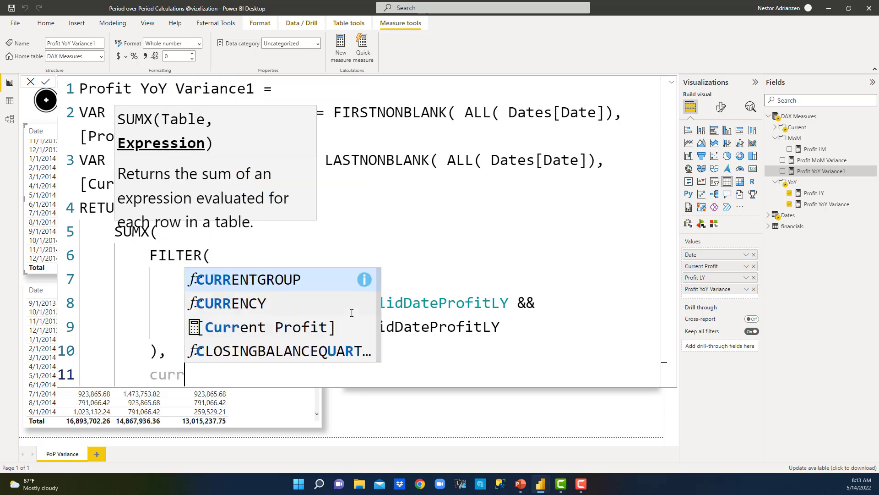
click(324, 329)
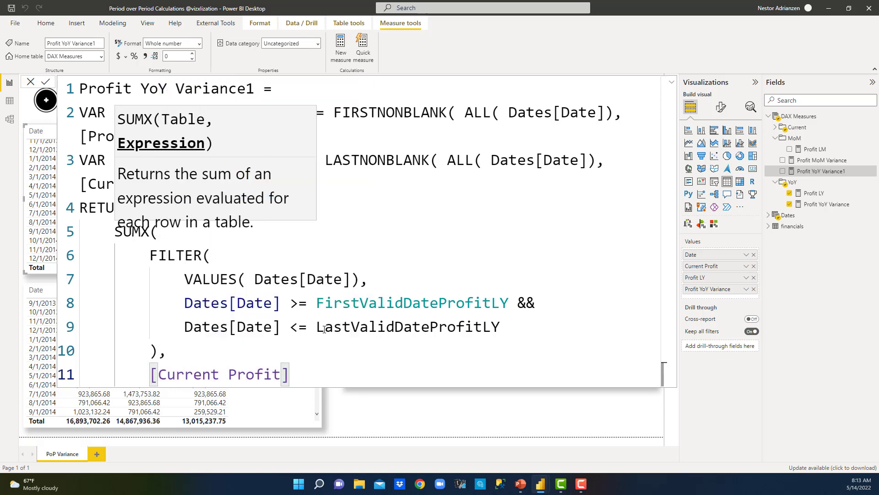
text(- pro)
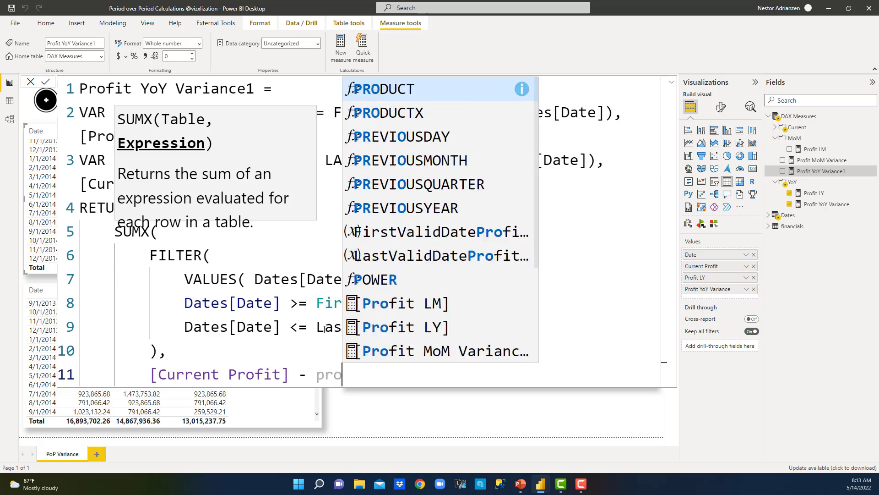
click(426, 329)
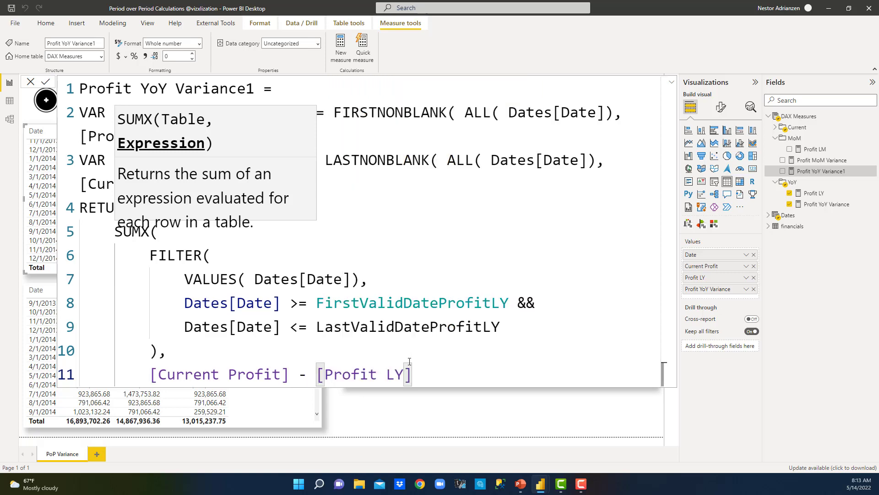
key(shift+Return)
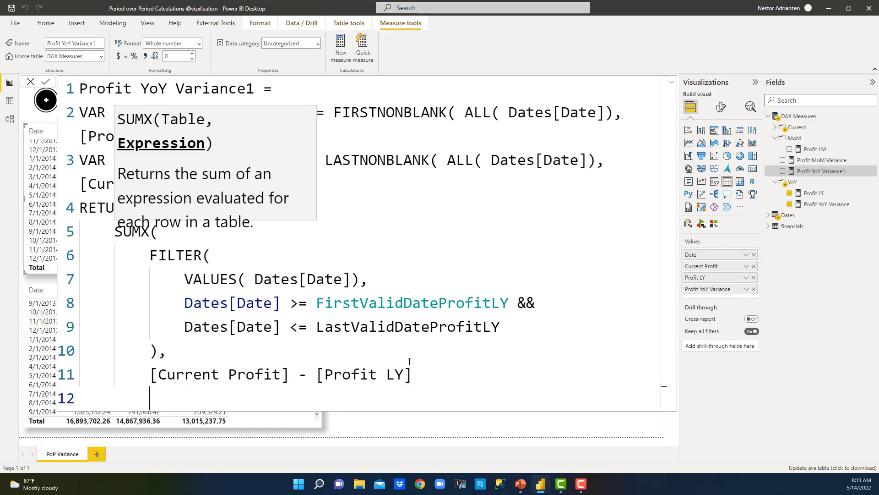
text())
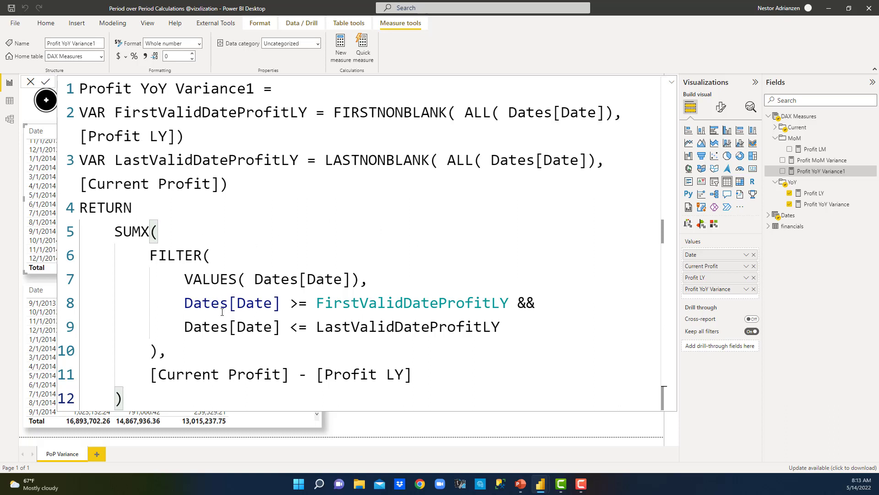
- Review the variance expression, the FIRSTNONBLANK and LASTNONBLANK variables, and the SUMX block in the finished formula
drag(413, 375, 144, 372)
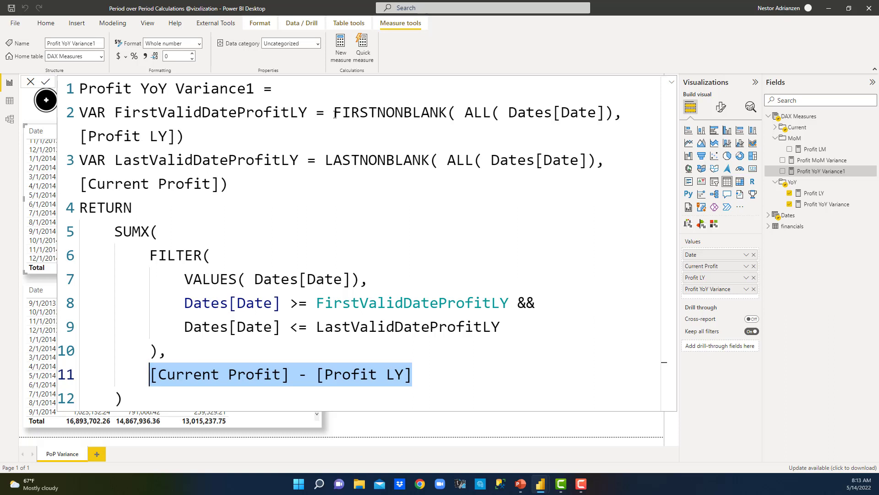
drag(335, 113, 446, 110)
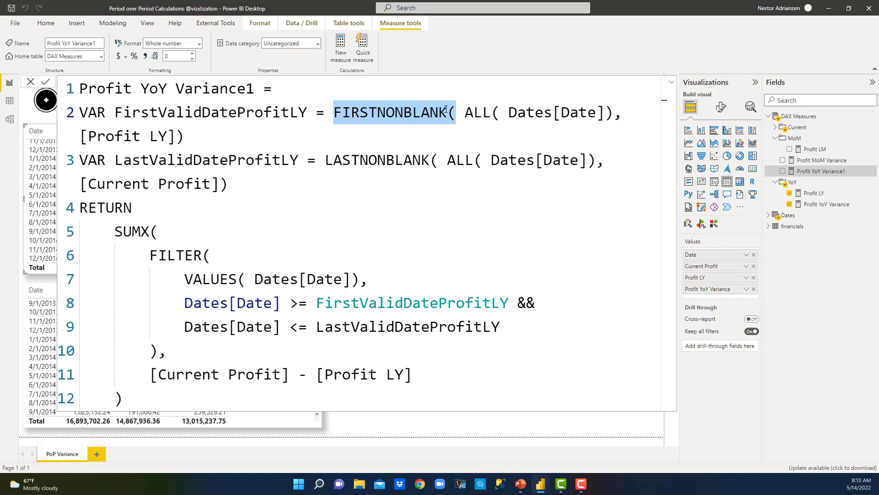
click(360, 113)
drag(335, 114, 448, 113)
drag(327, 163, 432, 161)
click(232, 238)
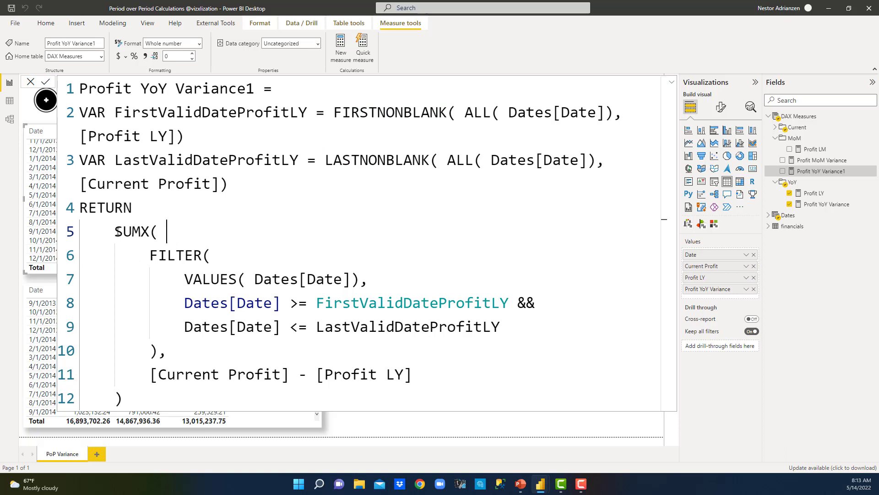
drag(113, 231, 424, 375)
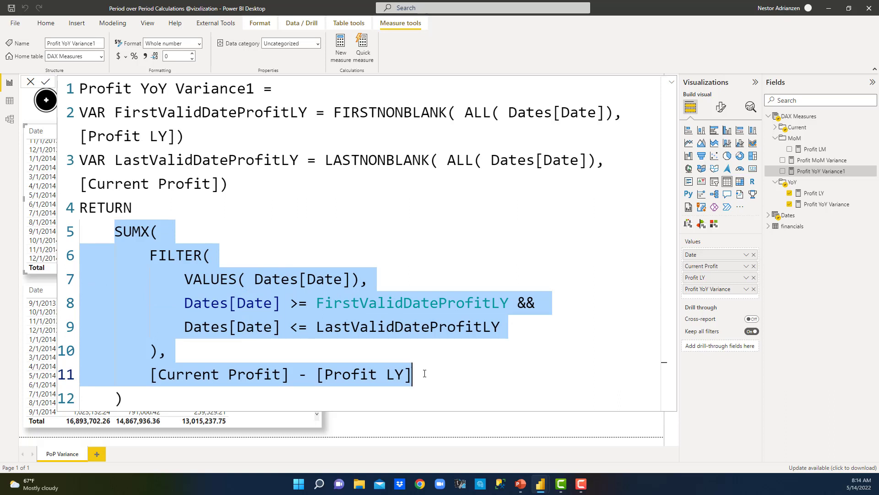
- Commit the Profit YoY Variance1 measure and add it as a column to the year-over-year table
click(46, 83)
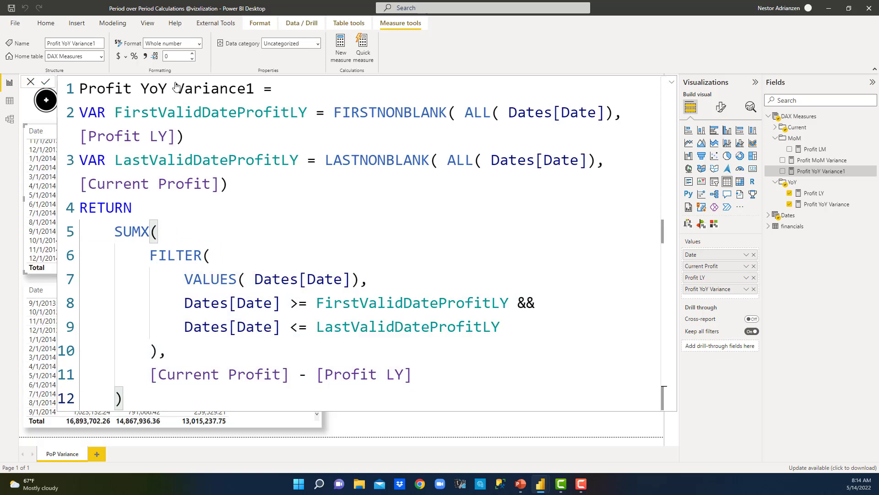
click(672, 82)
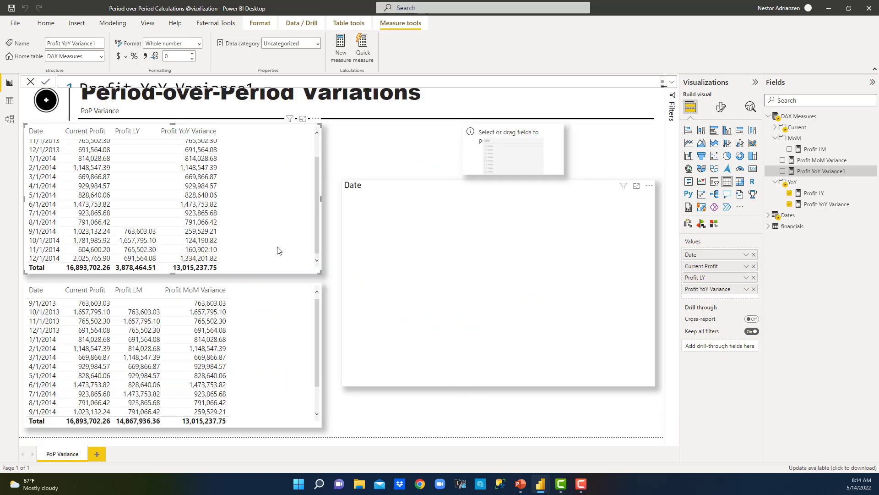
click(824, 171)
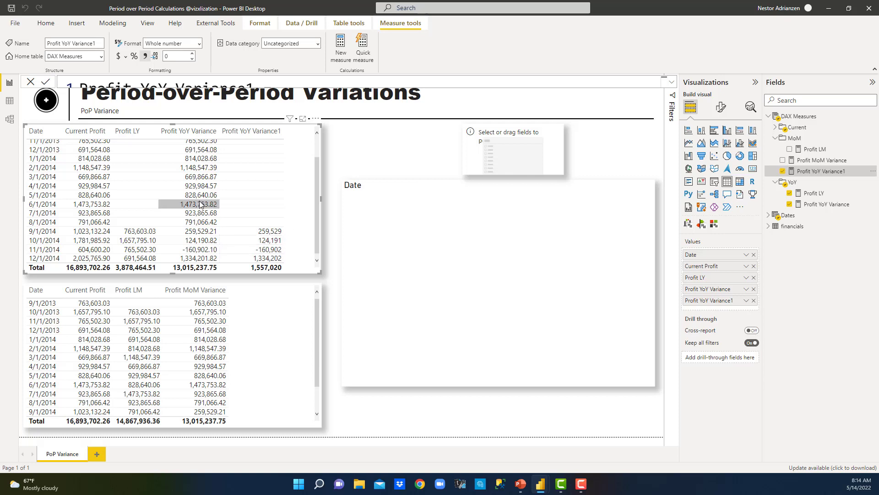
scroll(152, 159, up, 2)
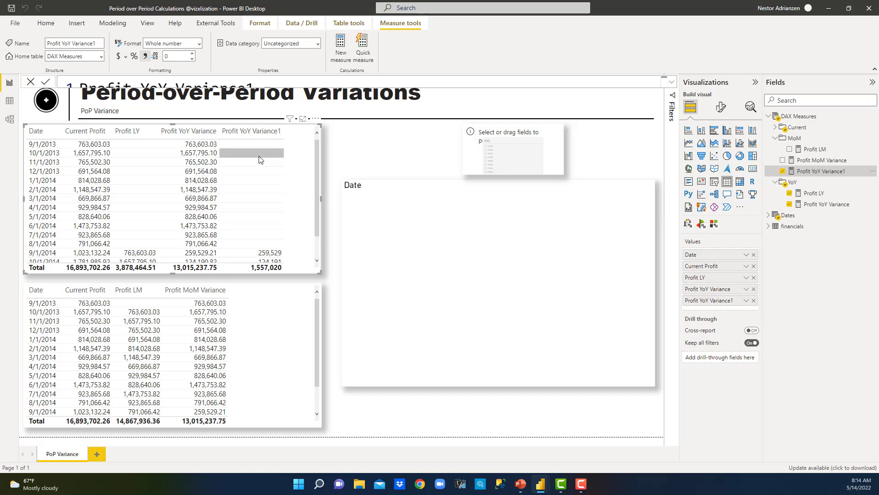
scroll(265, 235, down, 2)
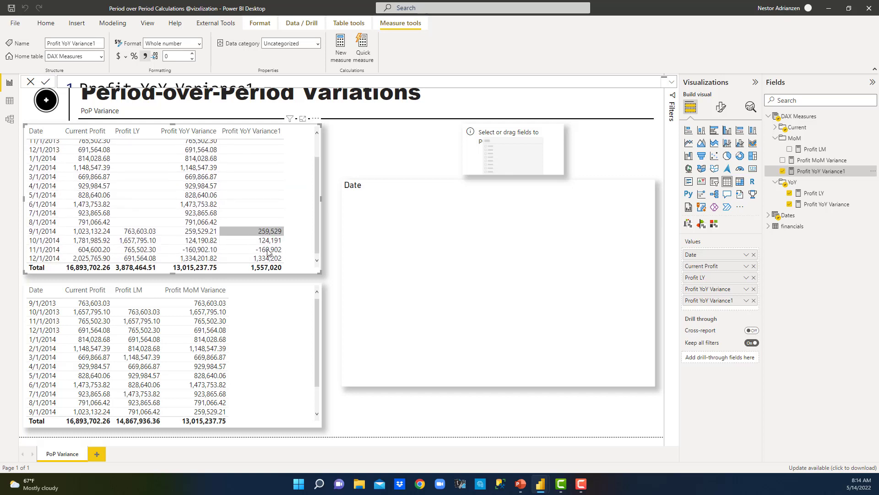
scroll(279, 234, up, 2)
scroll(286, 229, down, 2)
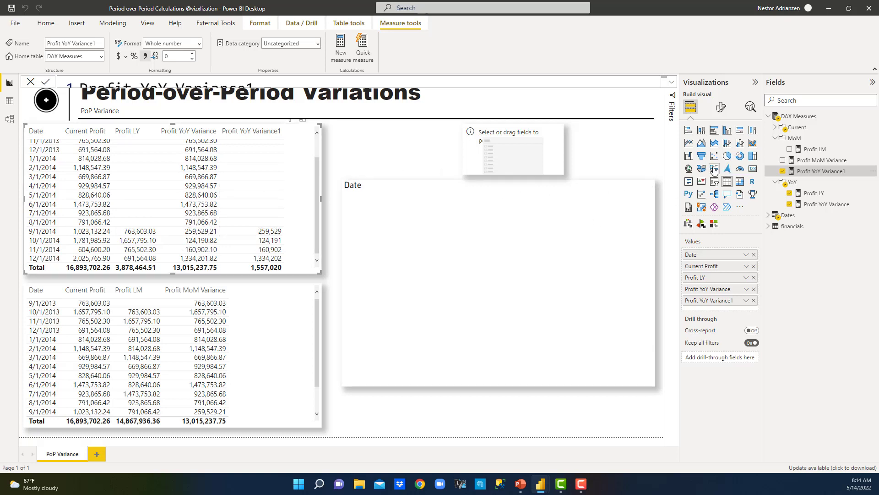
- In the model view, move the Profit YoY Variance1 measure into the YoY display folder
click(9, 119)
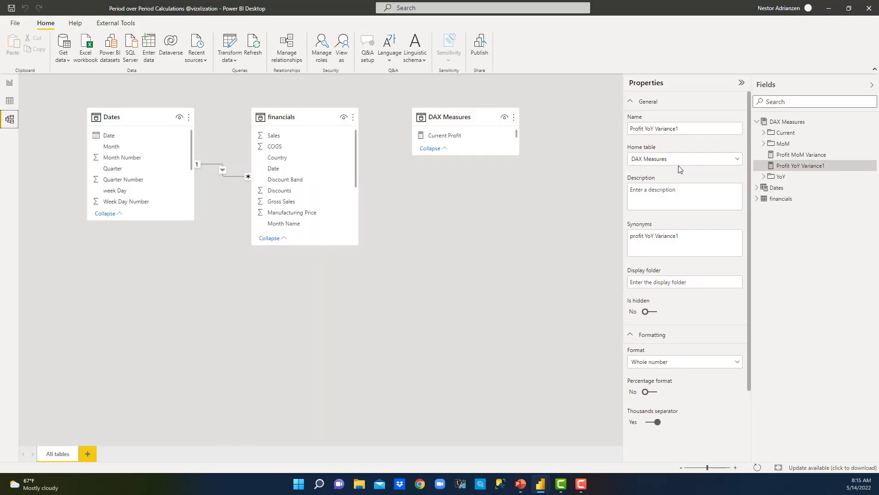
drag(790, 169, 792, 202)
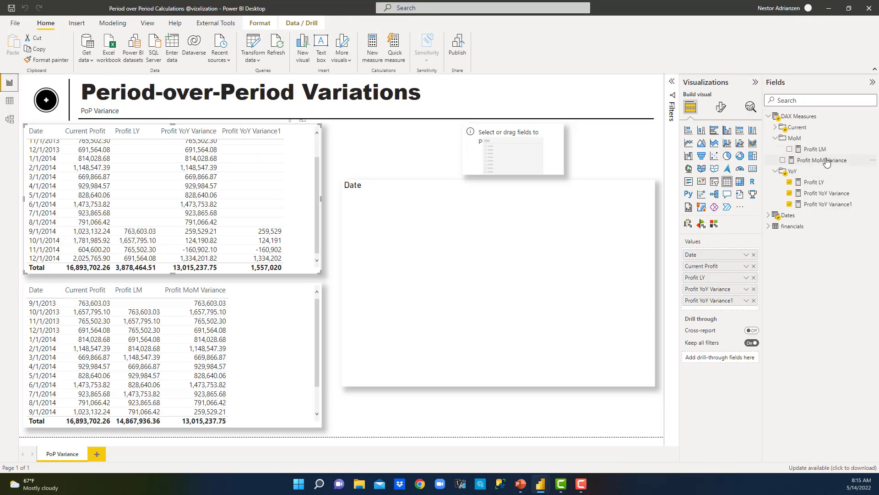
- Back in the report view, copy the entire Profit YoY Variance1 formula and collapse the formula editor
click(824, 204)
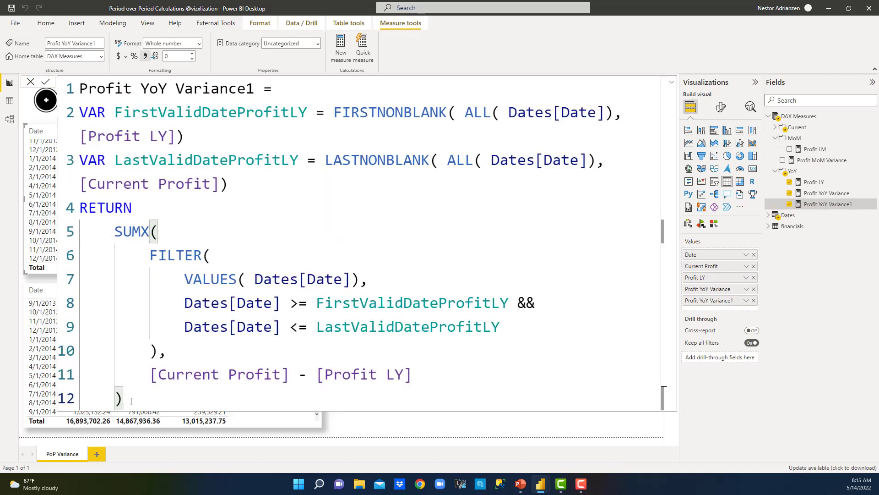
drag(131, 401, 79, 90)
key(ctrl+c)
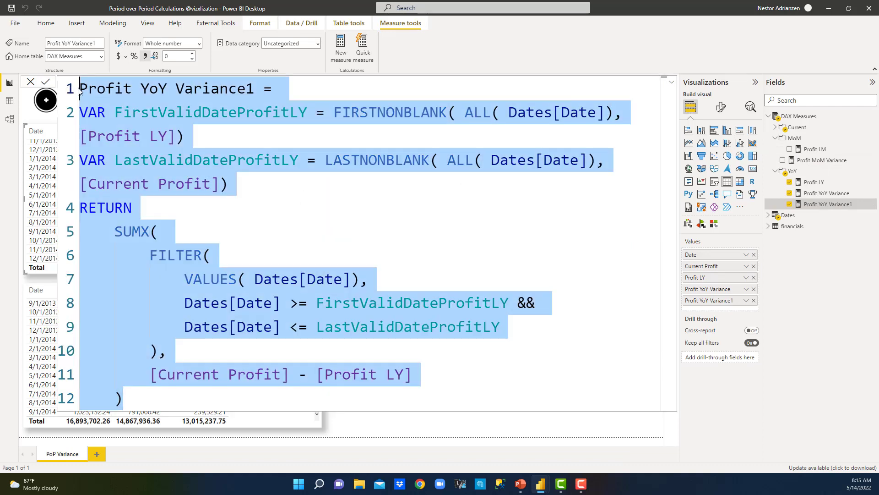
click(672, 85)
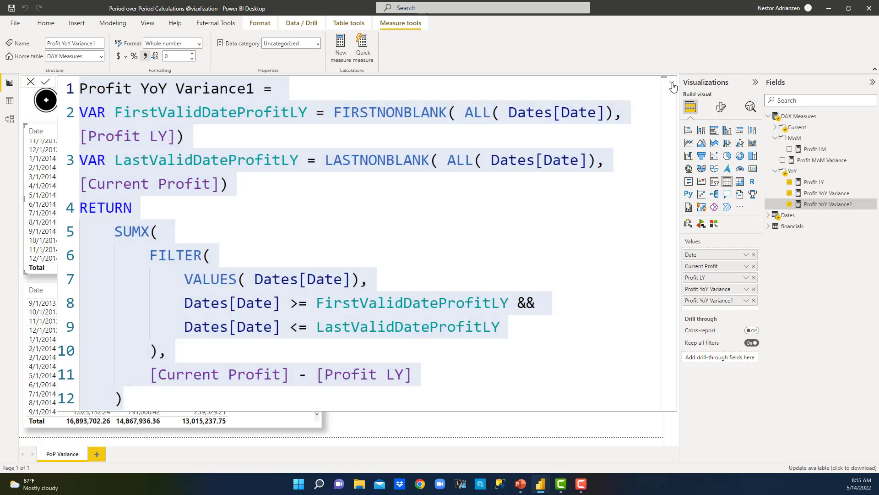
click(672, 85)
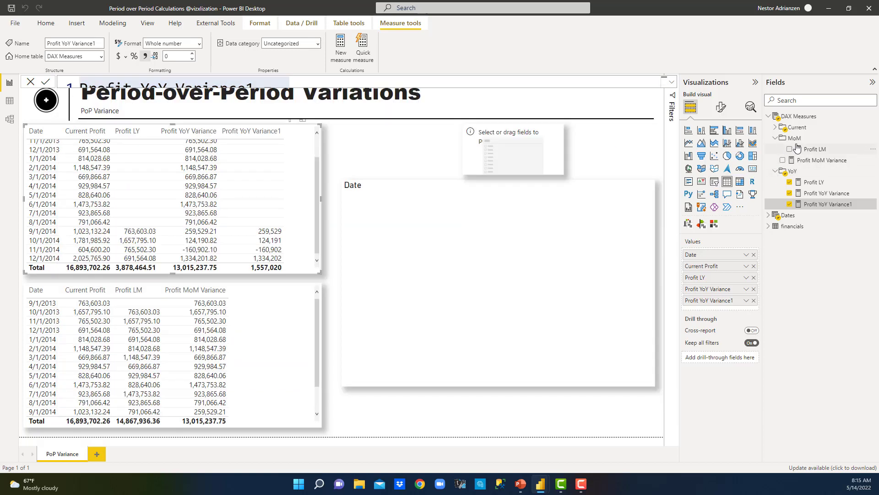
- Create a new measure in the DAX Measures table and paste the copied formula over its default definition
click(822, 160)
right_click(822, 160)
click(754, 188)
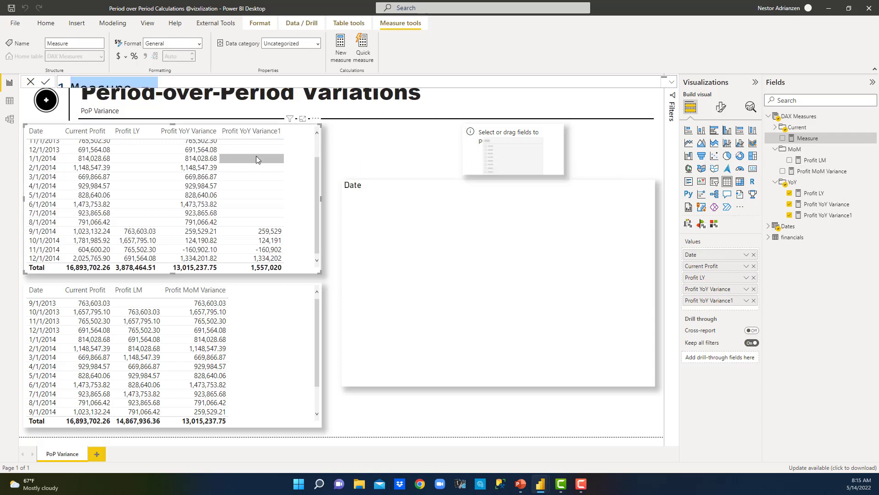
key(ctrl+v)
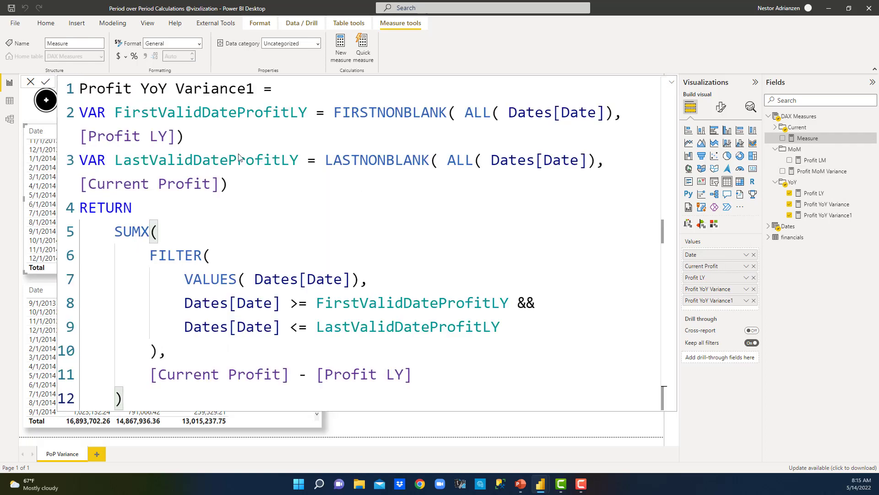
- Change [Profit LY] to [Profit LM] in the FIRSTNONBLANK variable of the new measure
double_click(163, 136)
drag(159, 136, 163, 136)
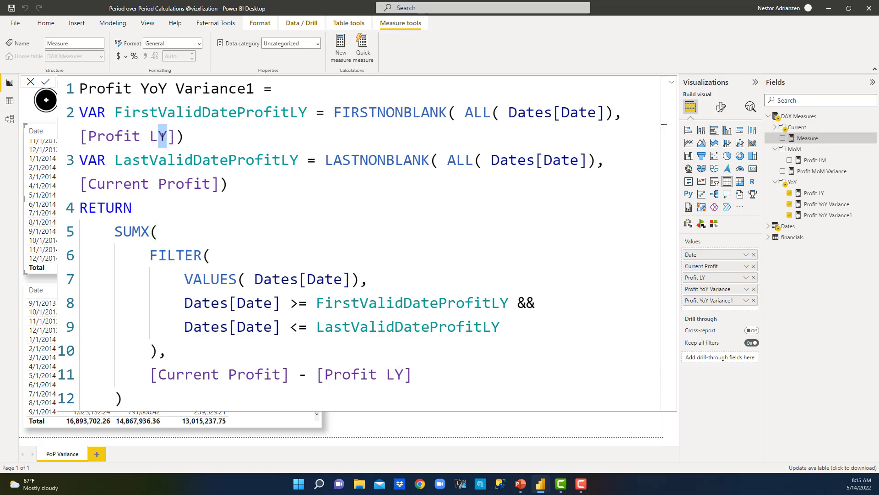
text(M)
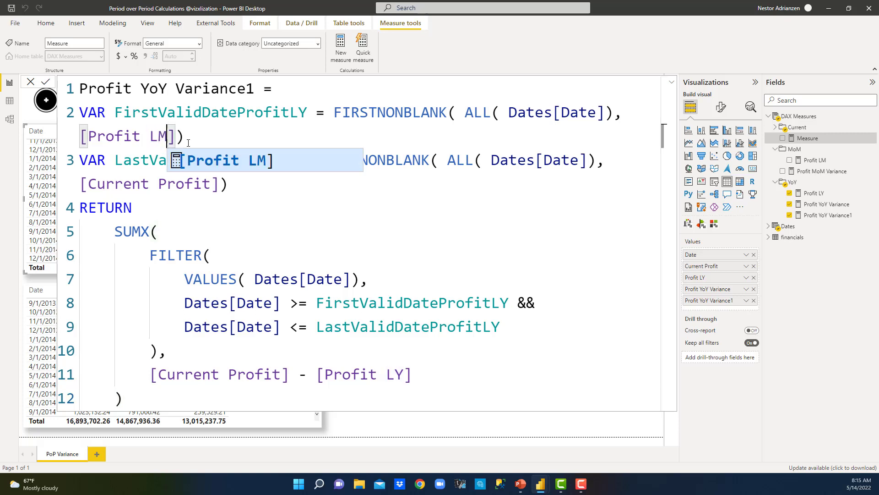
key(Right)
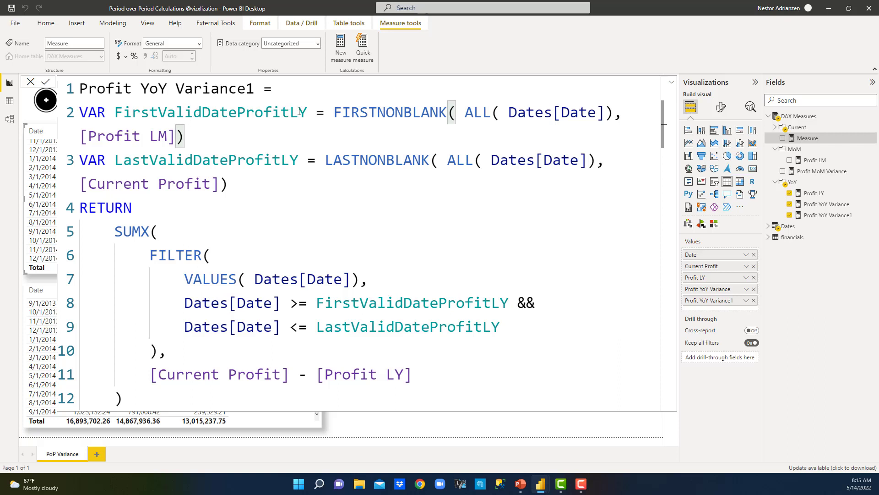
- Rename the two variables to FirstValidDateProfitLM and LastValidDateProfitLM in their VAR declarations
drag(307, 112, 296, 112)
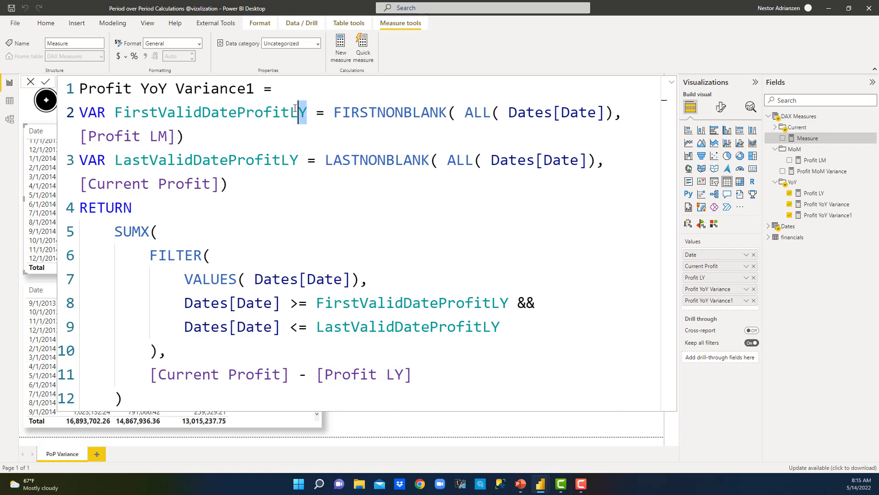
text(M)
click(295, 158)
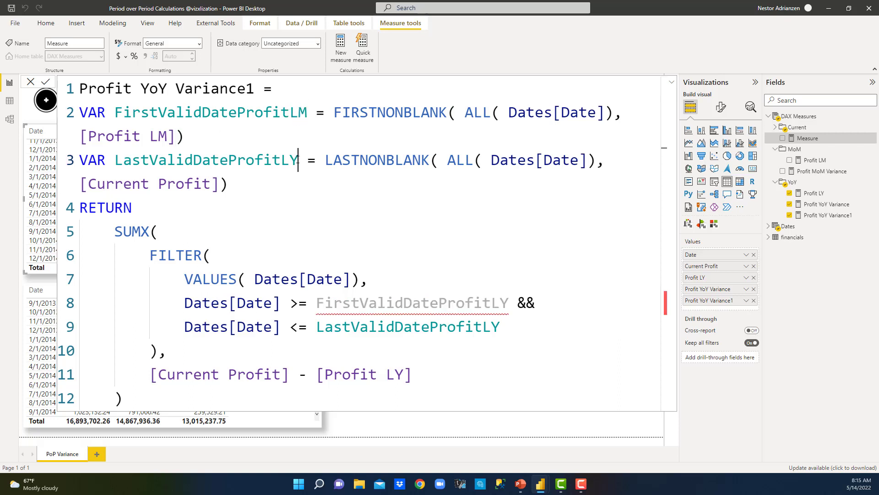
key(shift+Left)
text(M)
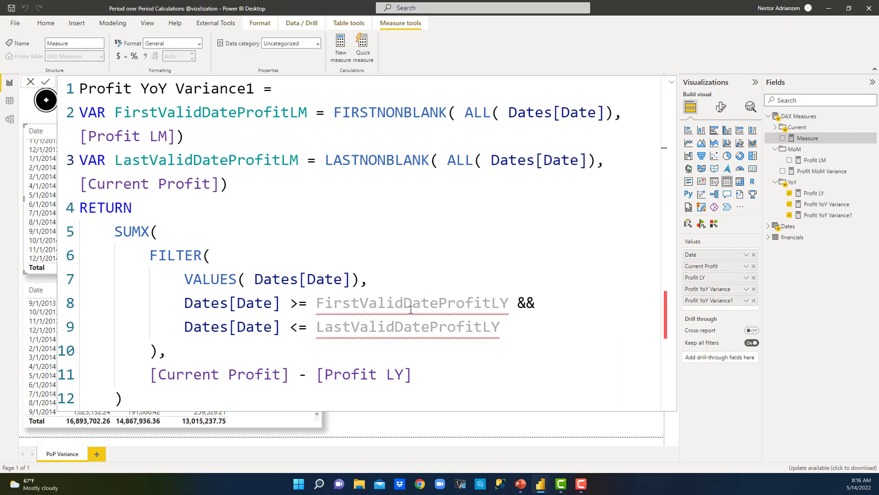
- Change the two variable references in the FILTER date conditions to FirstValidDateProfitLM and LastValidDateProfitLM
double_click(507, 304)
click(507, 304)
key(shift+Left)
text(M)
double_click(497, 326)
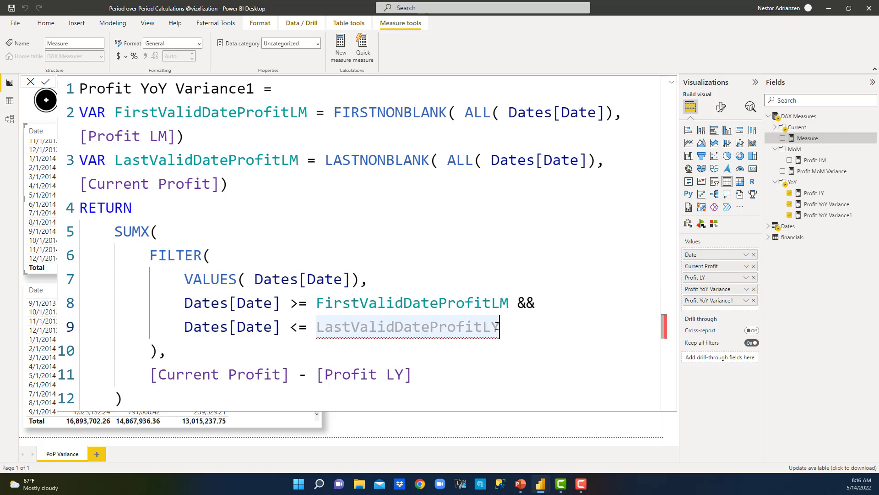
click(498, 326)
key(shift+Left)
text(M)
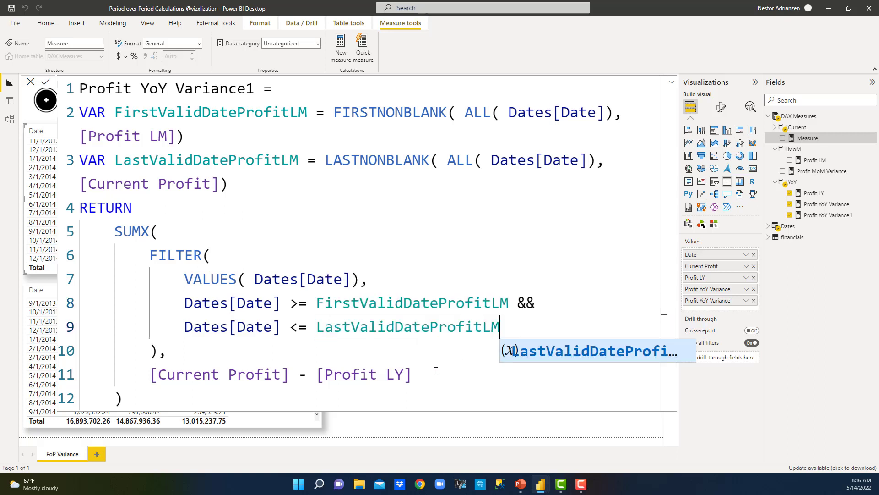
- Change [Profit LY] to [Profit LM] in the subtraction from [Current Profit] inside SUMX
click(403, 374)
key(shift+Left)
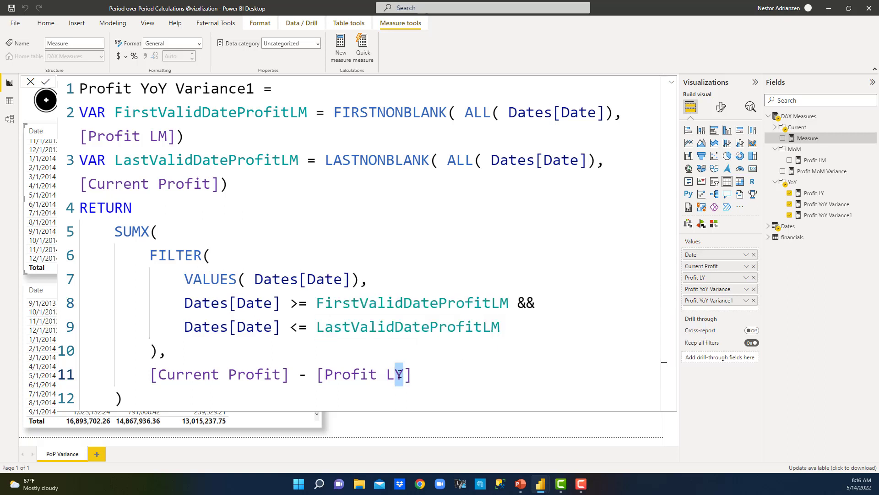
text(M)
click(330, 232)
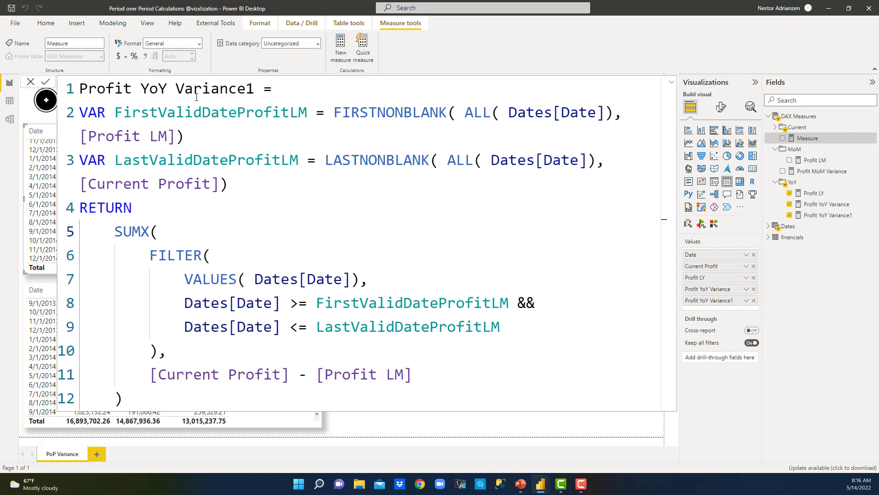
- Rename the measure Profit MoM Variance1 in its formula, commit it, and add it as a column to the month-over-month table
drag(167, 90, 160, 90)
double_click(161, 90)
text(Mo)
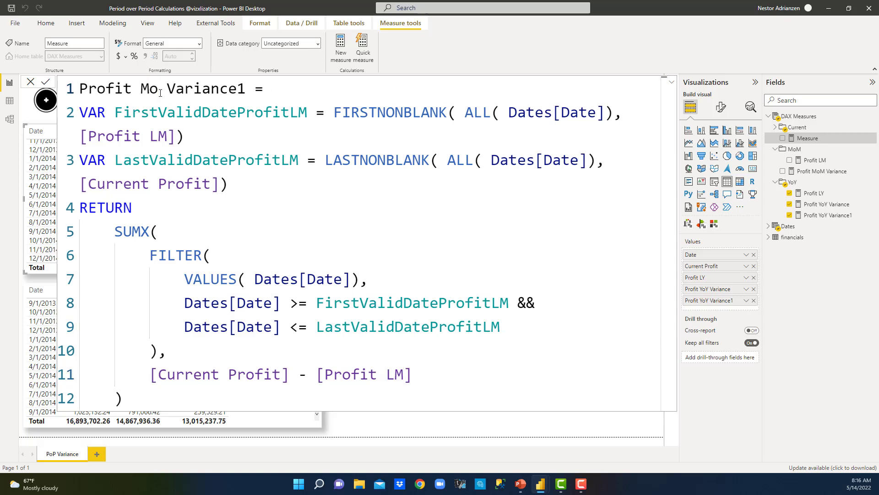
text(M)
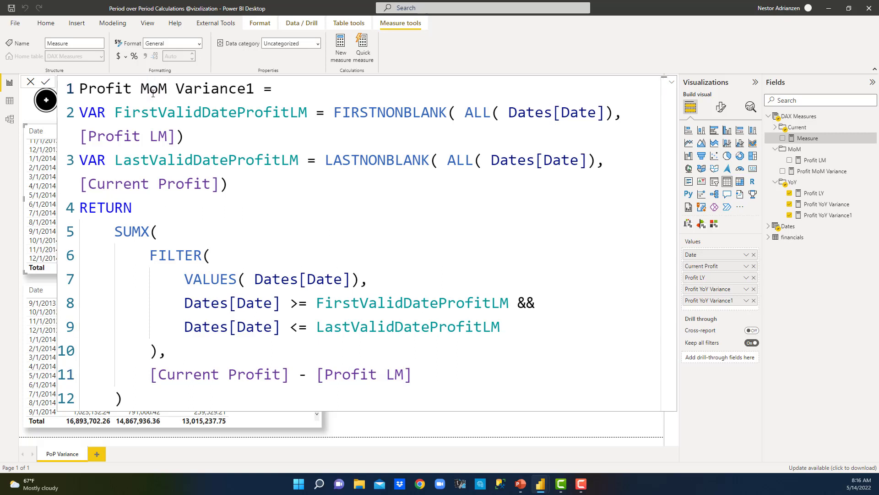
click(344, 232)
click(45, 82)
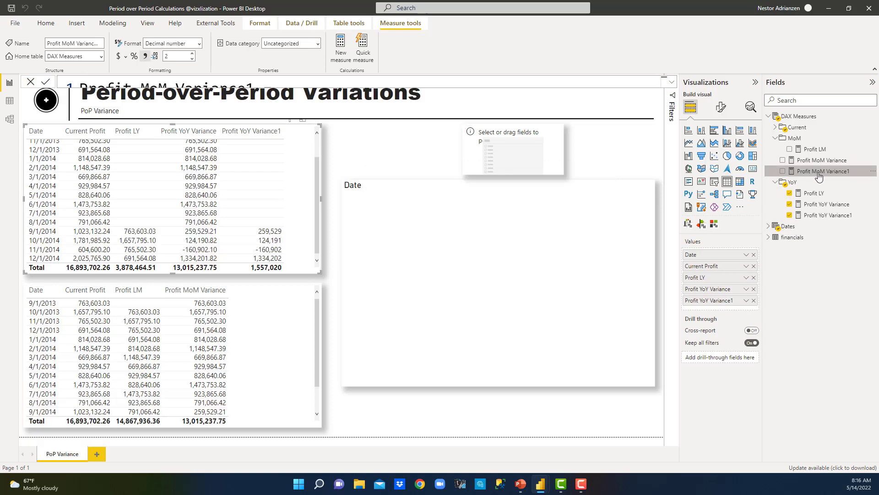
drag(817, 176, 265, 337)
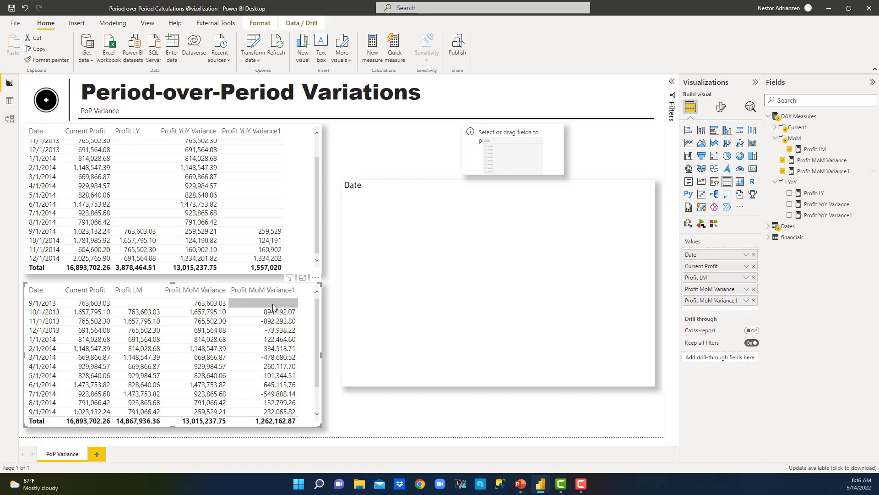
click(333, 320)
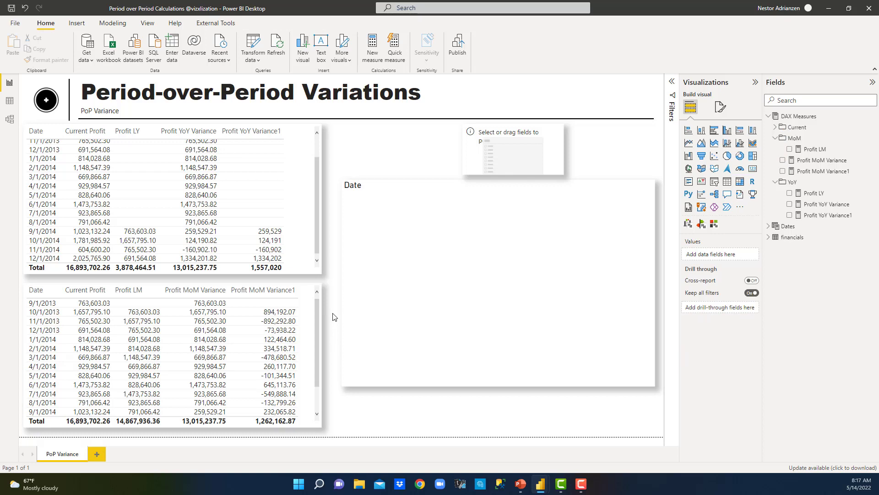
- Enter a new data table named Period Selection with the rows YoY Variance and MoM Variance, and load it
click(177, 45)
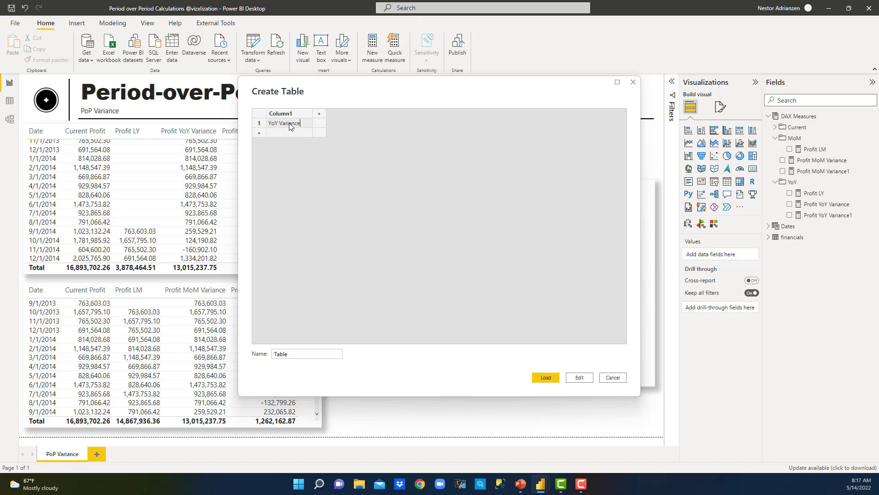
click(278, 133)
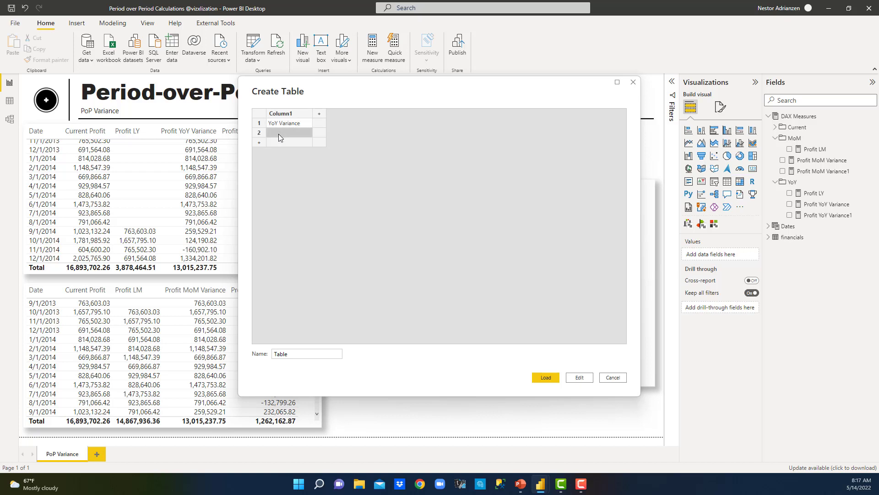
text(MoM Variance)
double_click(302, 353)
text(Period )
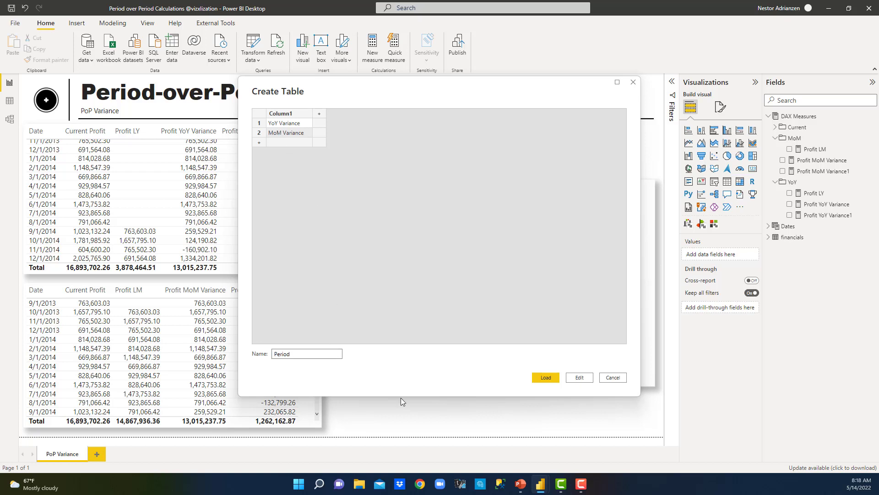
text(Selection)
key(Return)
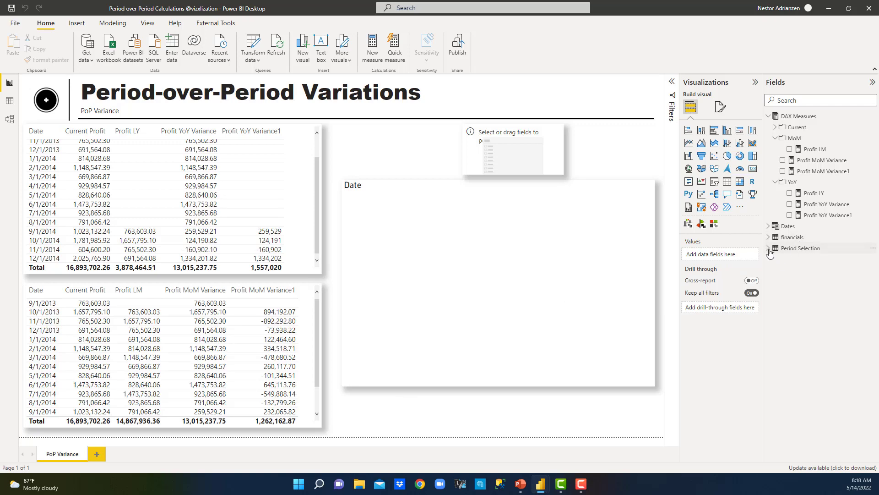
- Show the Period Selection table in the data view and rename its column PoP Selection
click(801, 249)
click(11, 106)
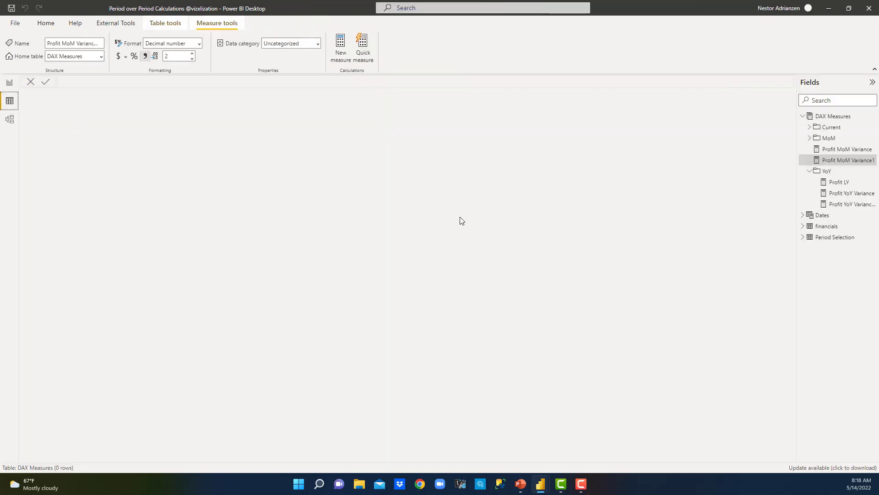
click(831, 238)
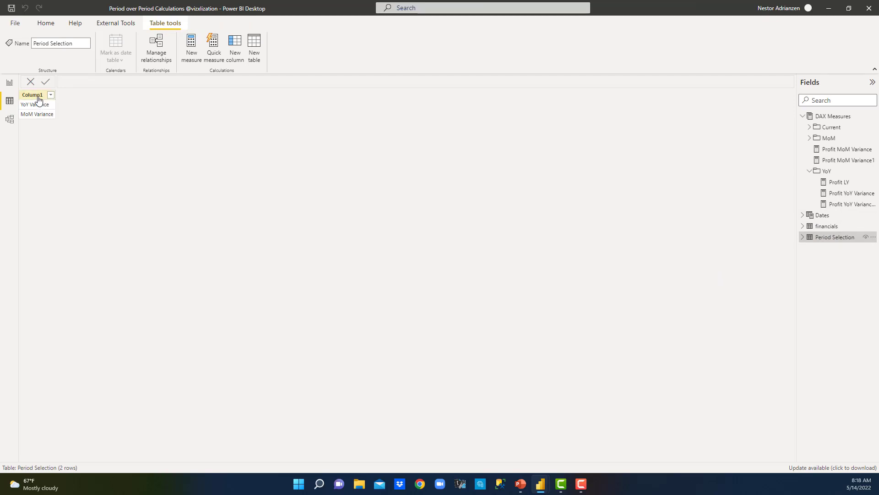
double_click(39, 96)
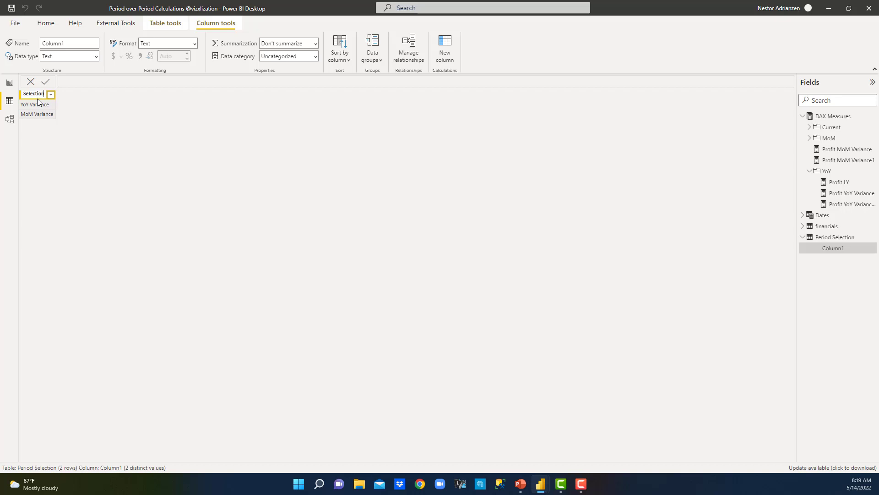
text(PoP Selection)
key(Return)
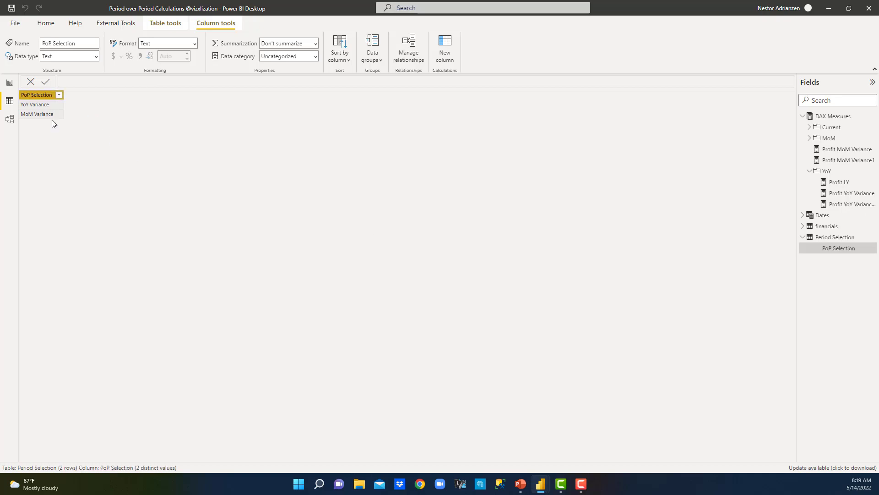
- Return to the report view and create a new measure in DAX Measures named Profit PoP Variance
click(9, 84)
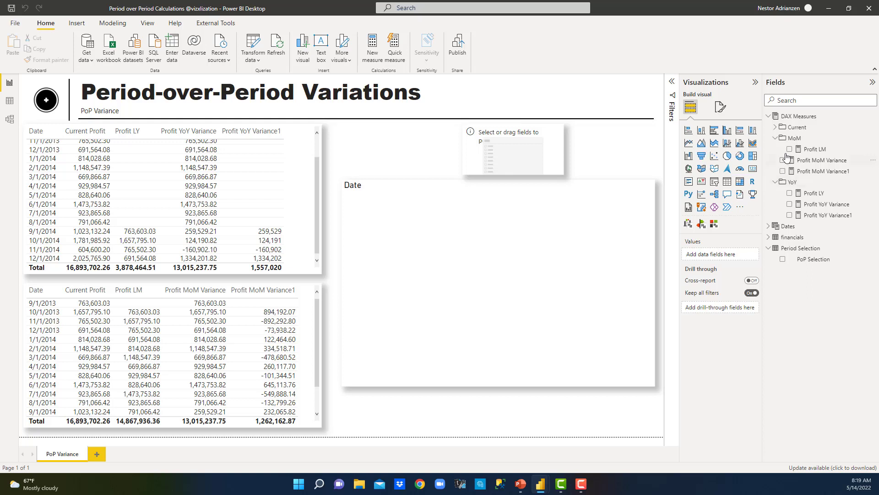
right_click(805, 119)
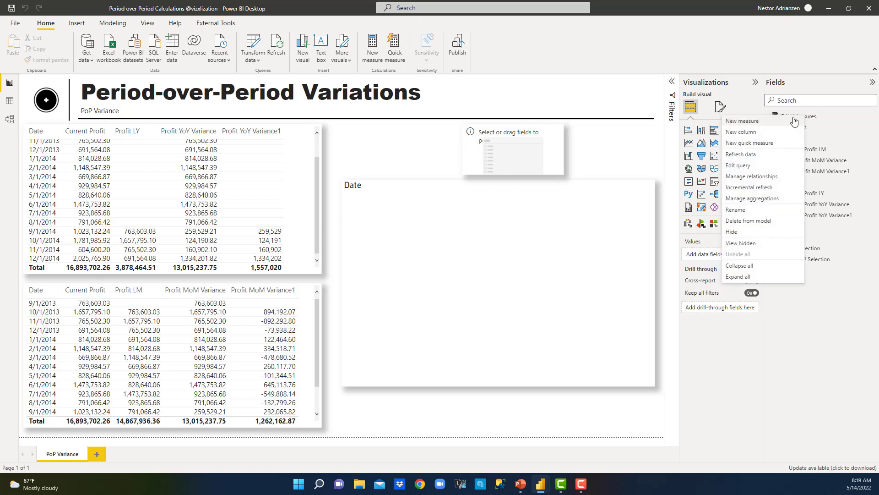
click(783, 125)
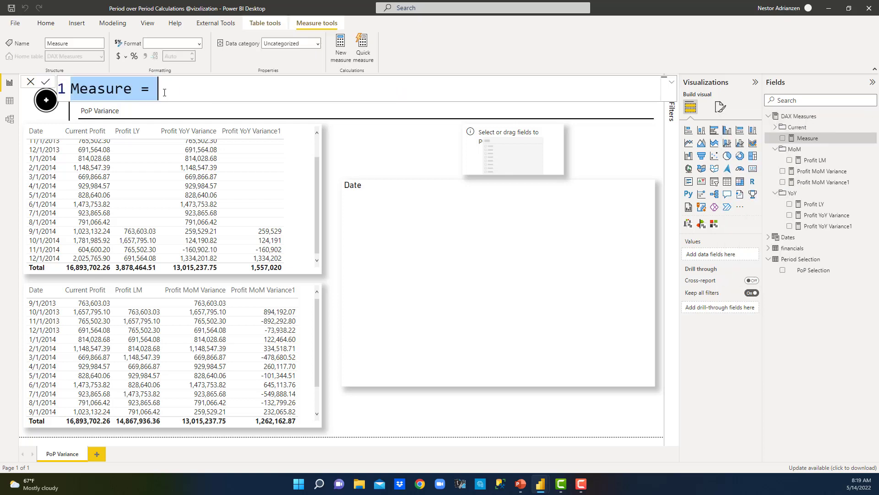
text(Profit )
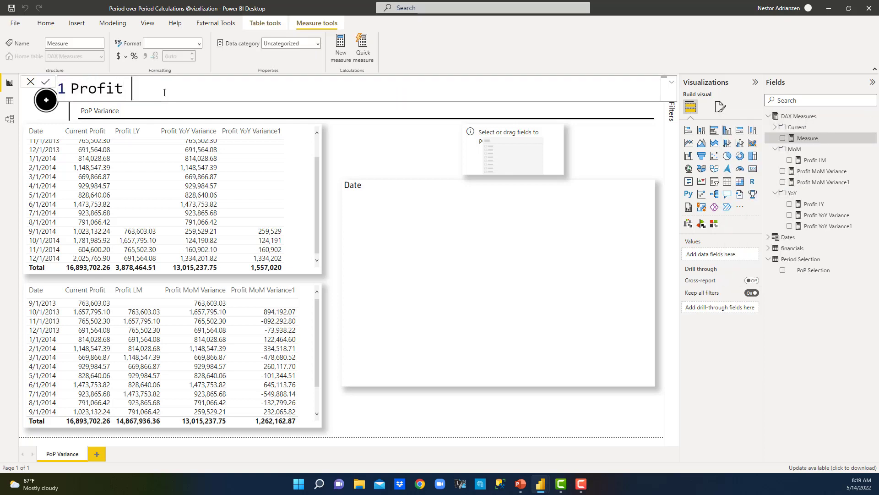
text(PoP Variance =)
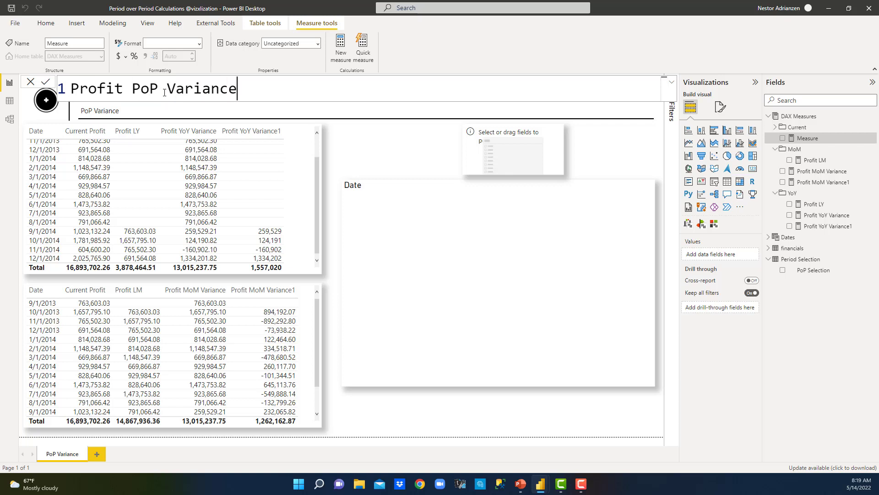
- Declare the variable SelectPeriod as SELECTEDVALUE('Period Selection'[PoP Selection]) on a new line of the measure
key(shift+Return)
text(VAR)
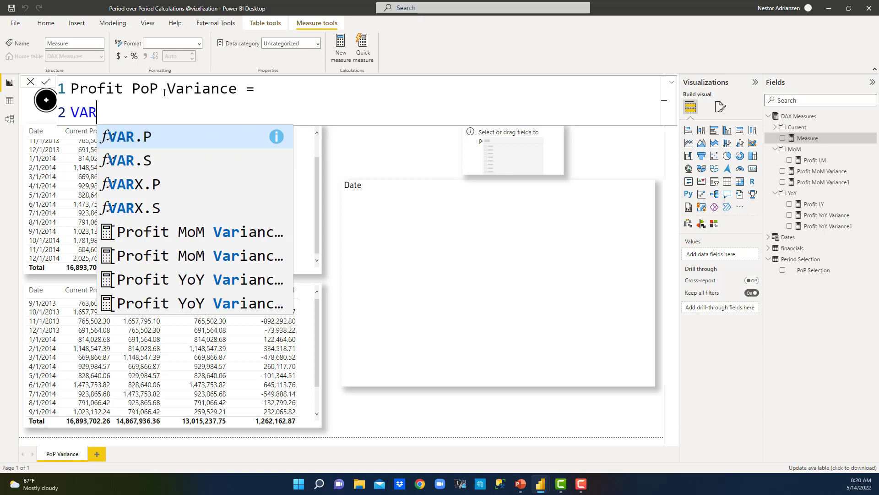
text( Selec)
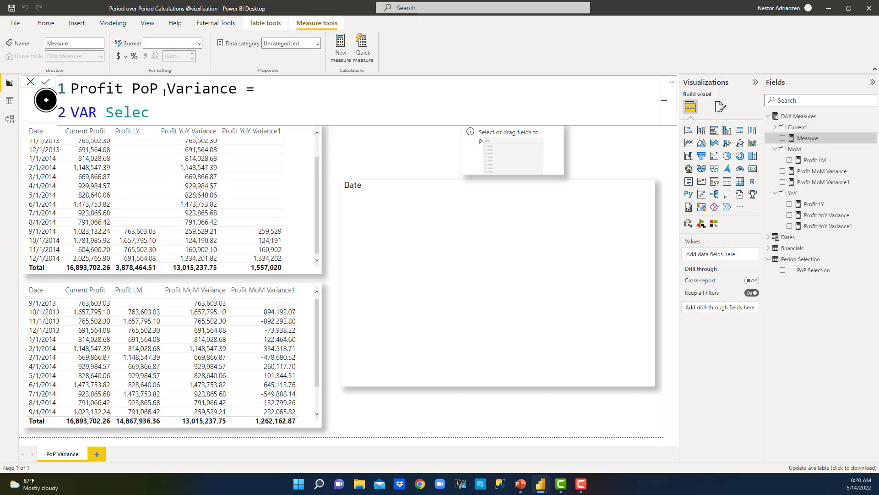
text(tPerio)
key(BackSpace)
key(BackSpace)
text(riod = )
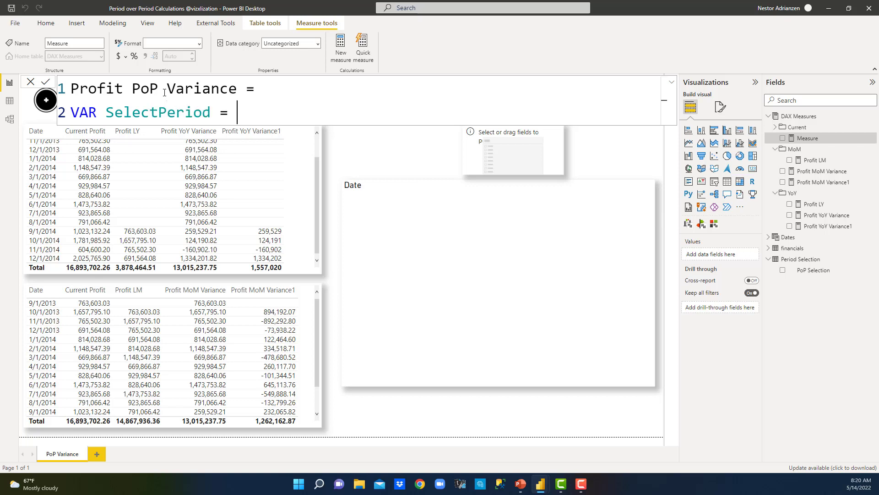
text(SELE)
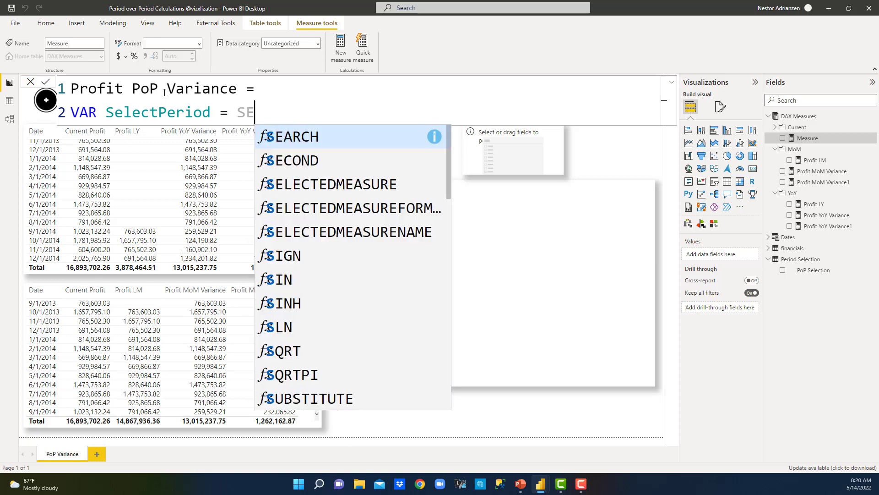
click(353, 231)
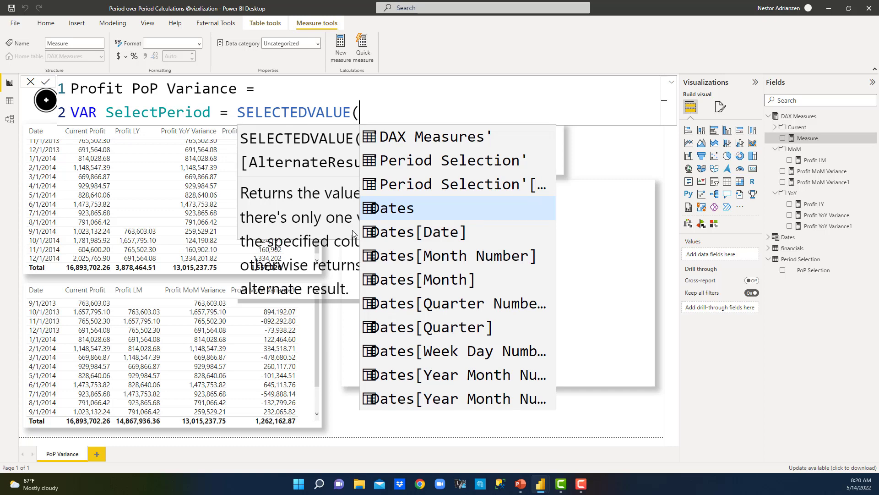
click(413, 184)
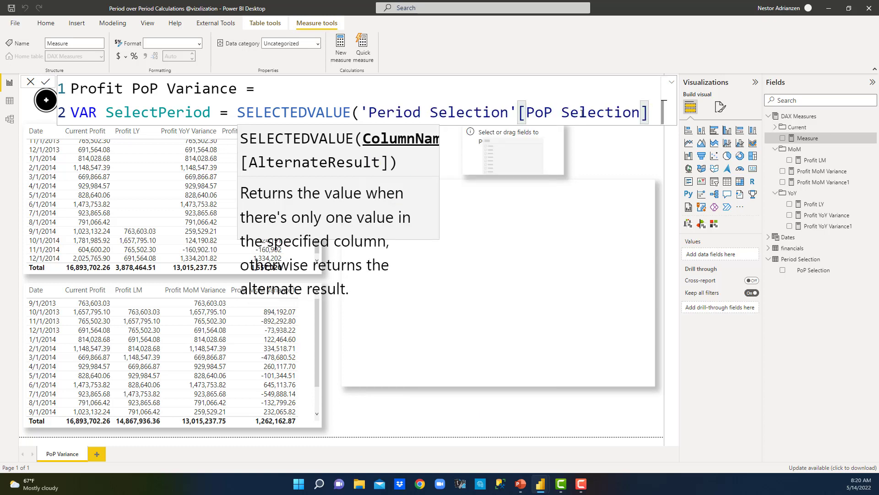
text())
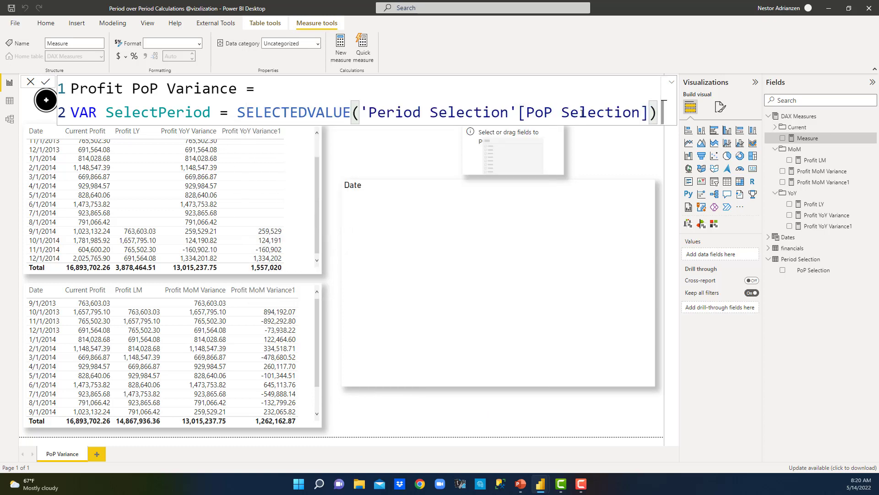
key(Return)
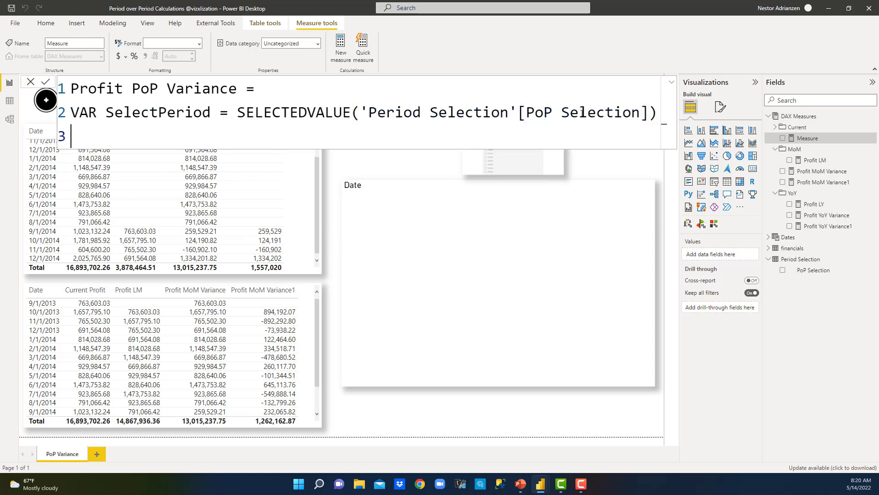
- Add a RETURN line below the SelectPeriod variable in the measure
text(RETU)
key(BackSpace)
key(BackSpace)
text(TURN)
key(Return)
- Start a SWITCH function after RETURN, with TRUE() as its expression on its own line
text(SWI)
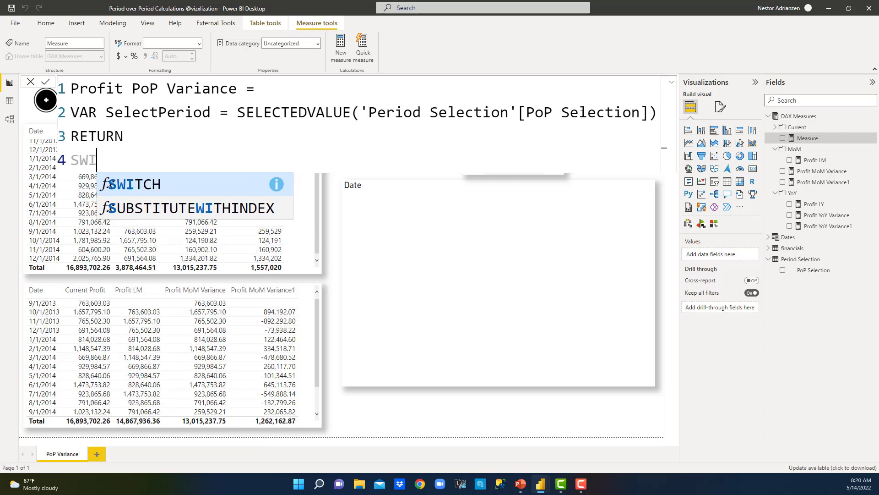
key(Tab)
key(Return)
text(TR)
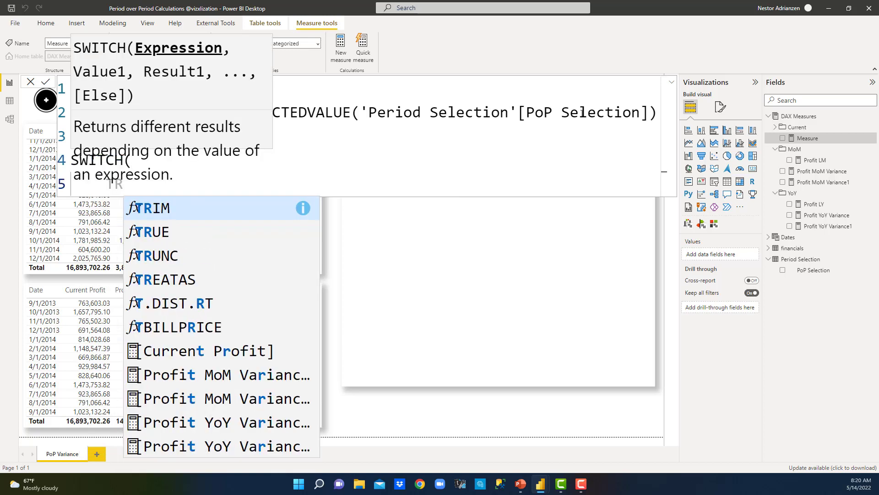
click(194, 232)
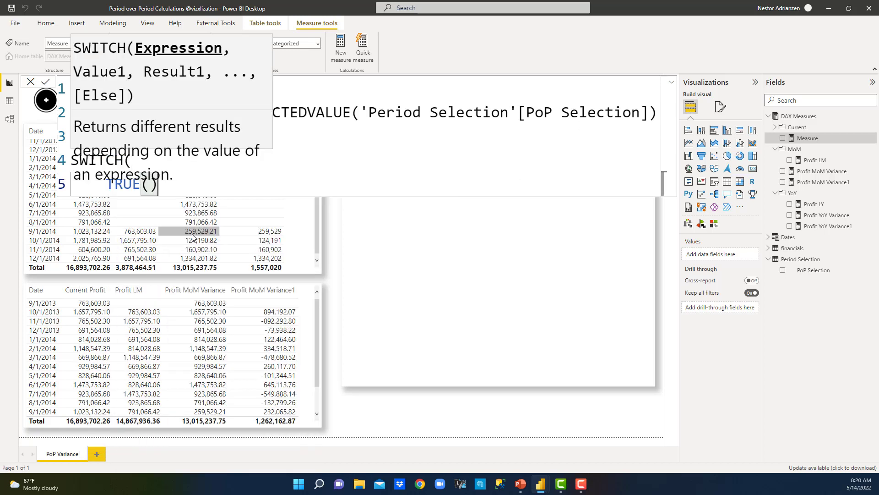
text())
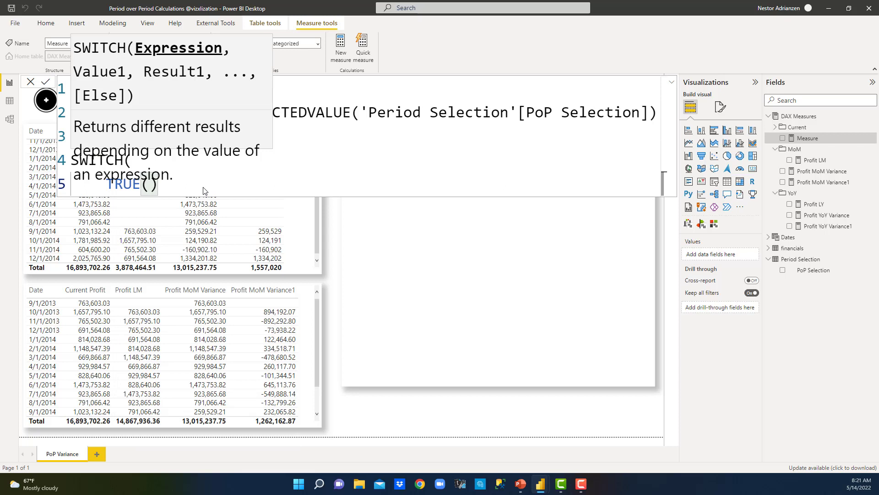
text(,)
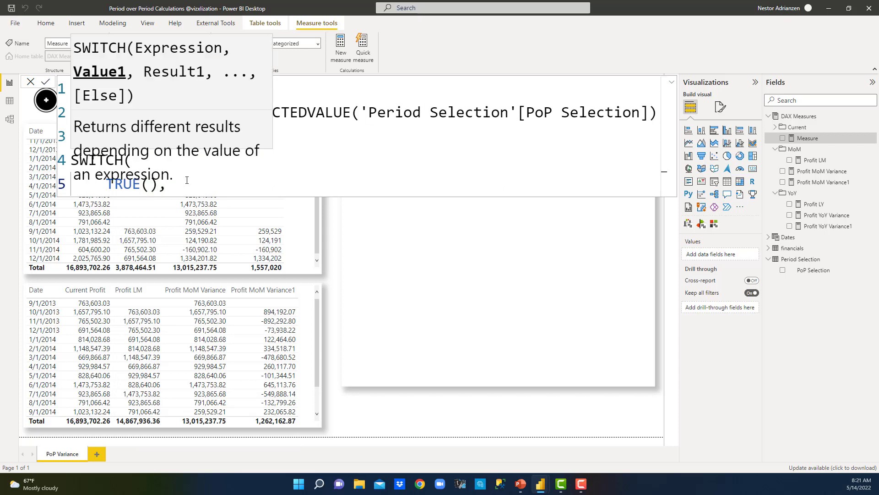
key(shift+Return)
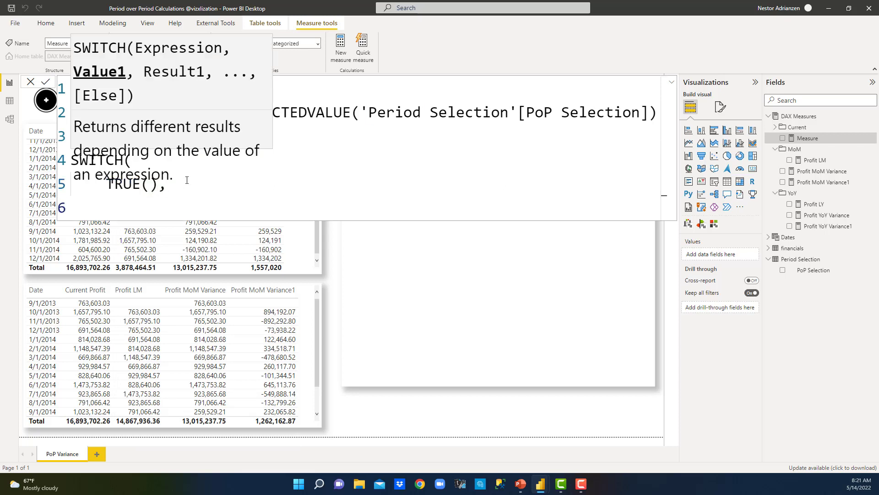
- Enter SelectPeriod = "YoY Variance" as the first condition of the SWITCH function
text(sel)
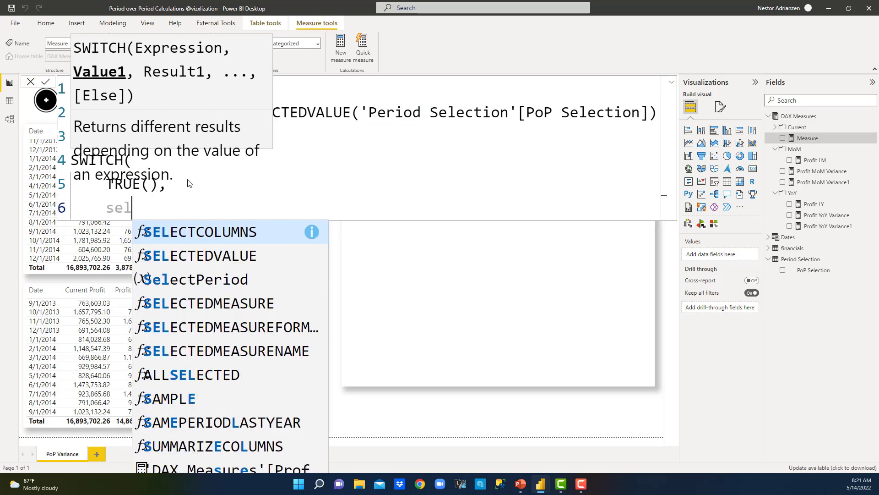
click(202, 281)
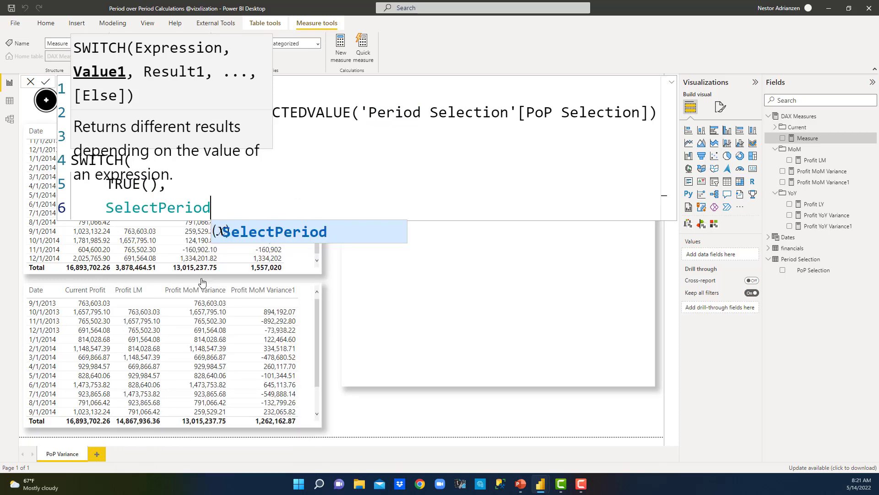
text(= )
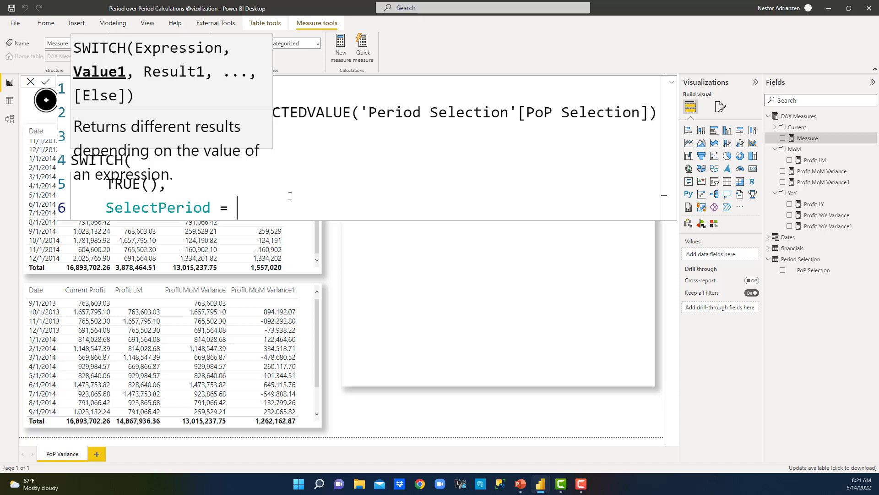
text(")
text(Yo)
key(BackSpace)
text(oY Variance")
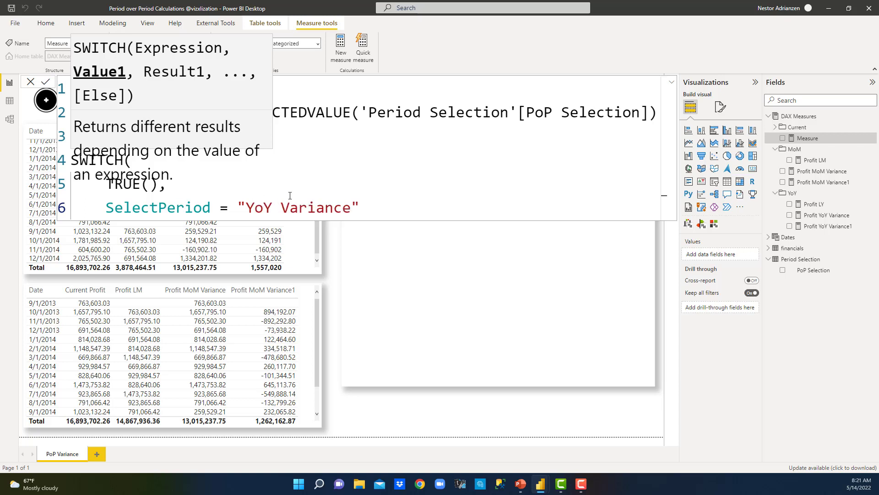
text(,)
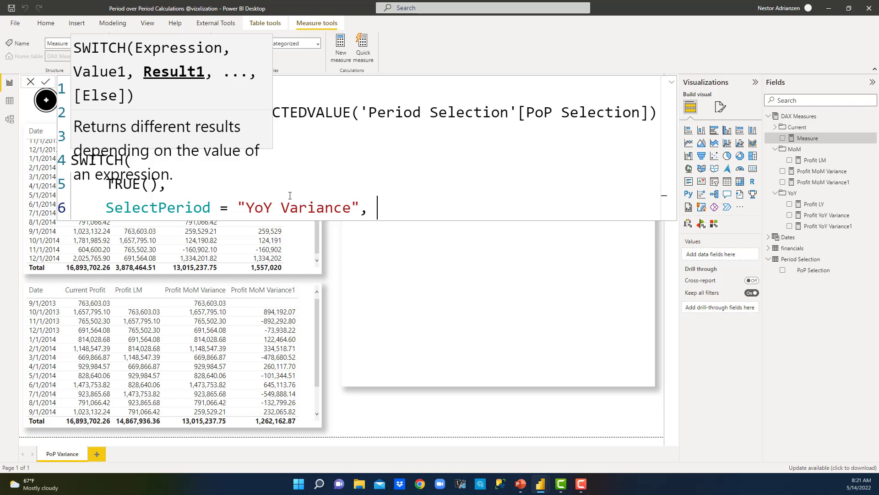
- Return the measure [Profit YoY Variance1] for the YoY Variance condition and start a new line
text(pro)
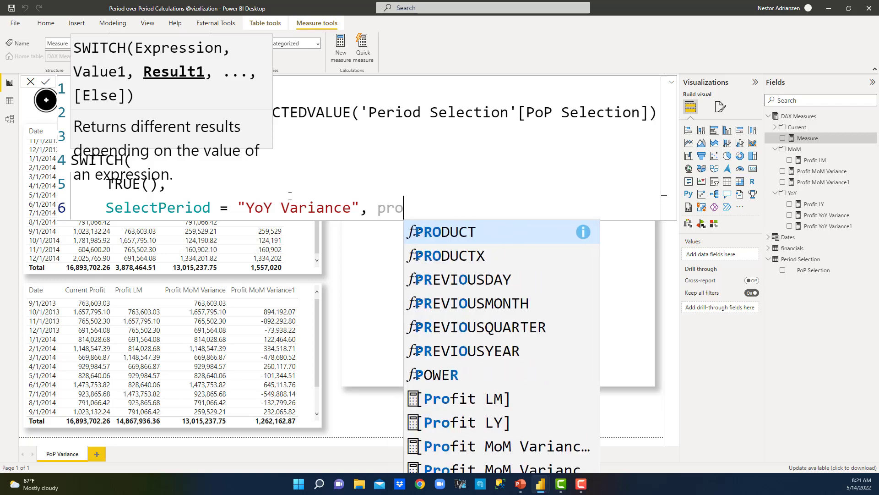
key(BackSpace)
key(BackSpace)
key(BackSpace)
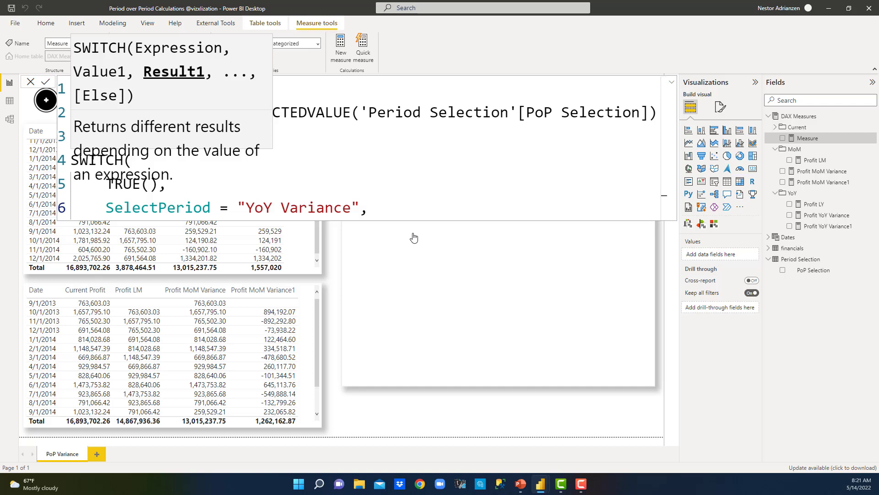
text(varian)
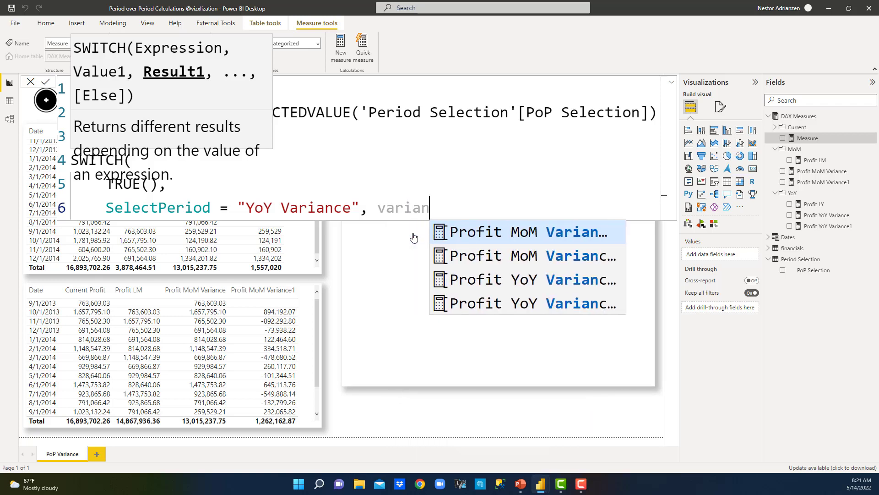
text(ce)
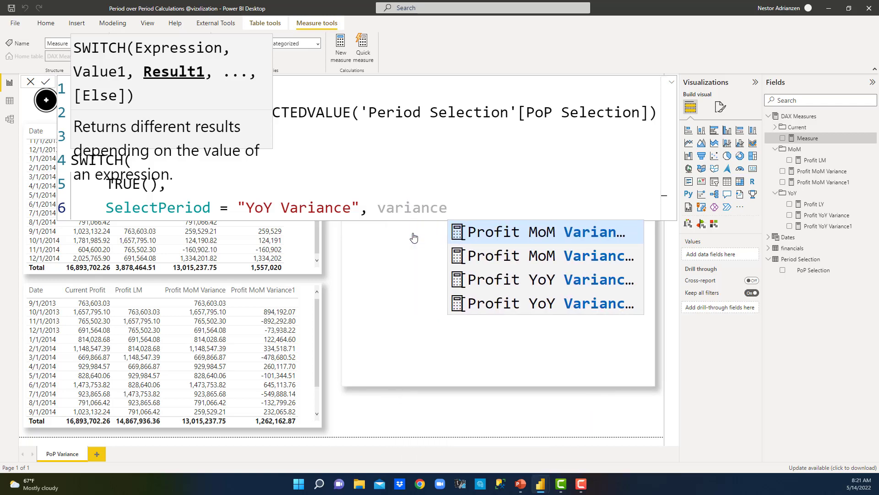
text(1)
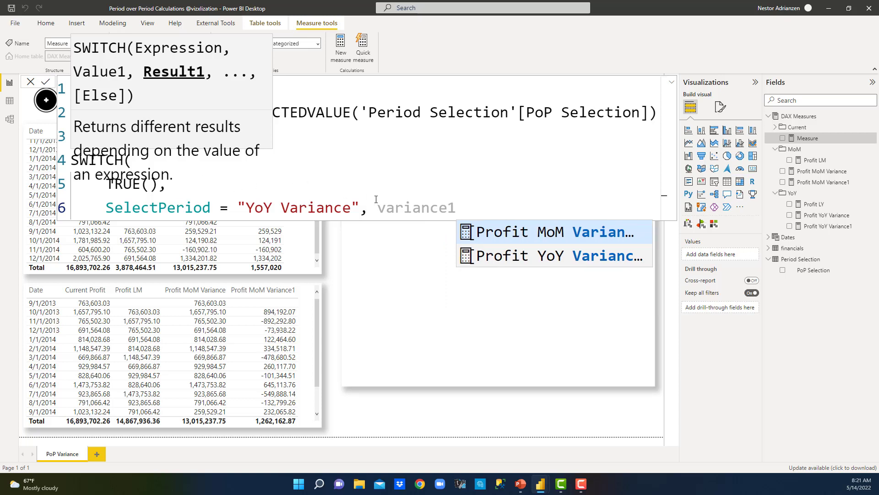
click(546, 263)
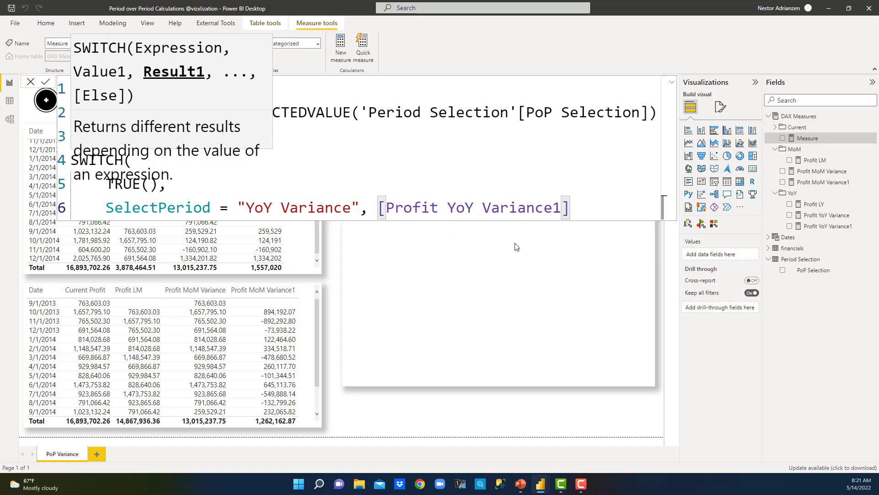
text(,)
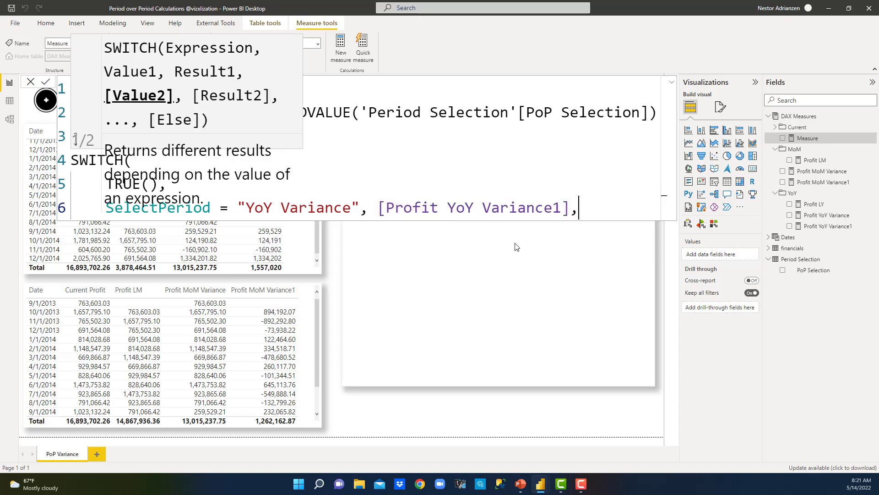
key(shift+Return)
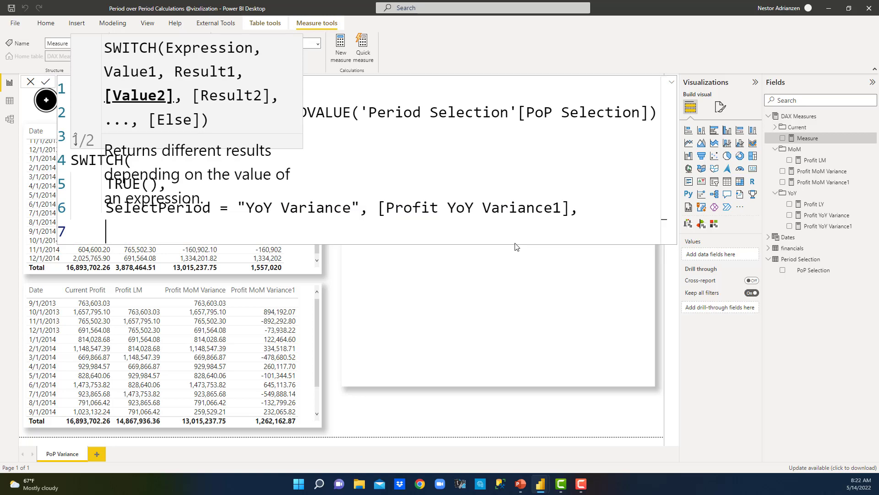
- Use [Profit MoM Variance1] as the SWITCH function's fallback result, close the function, commit the measure and collapse the formula editor
text(variance)
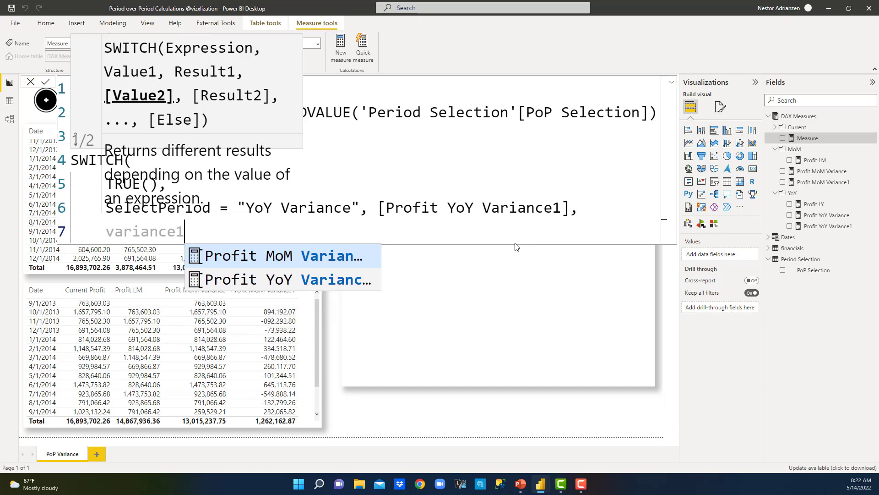
text(1)
key(Tab)
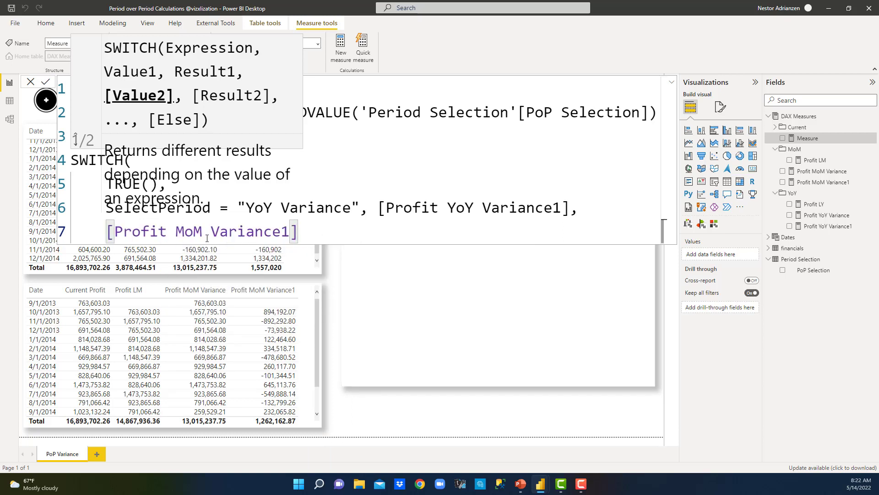
key(shift+Return)
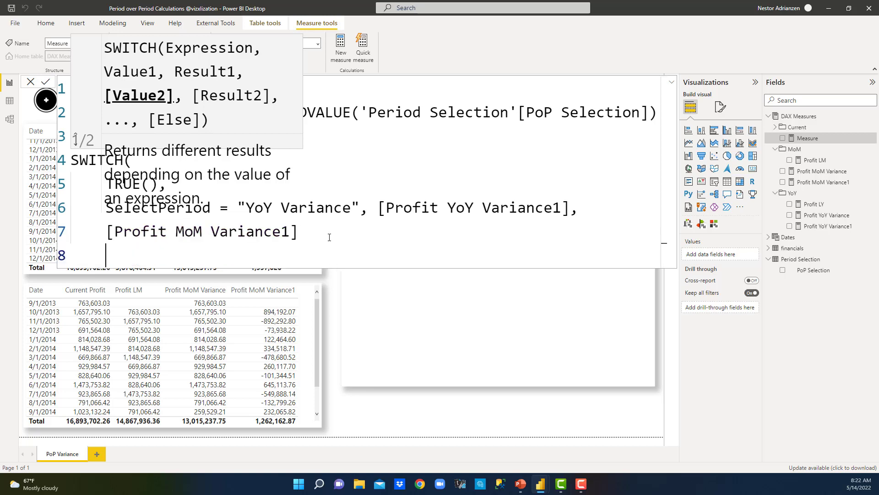
text())
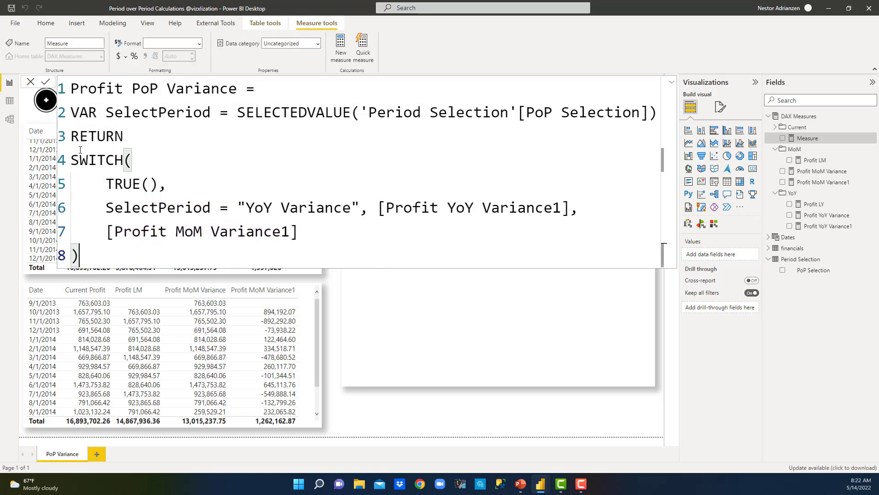
click(46, 82)
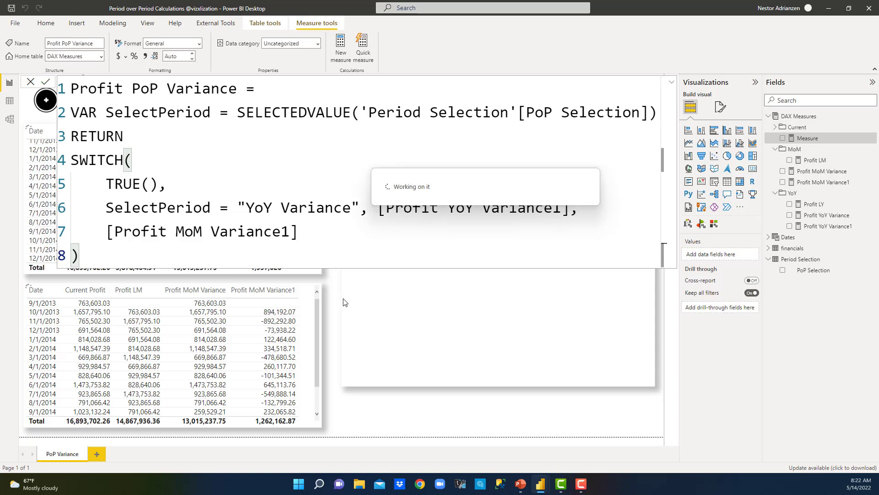
click(671, 84)
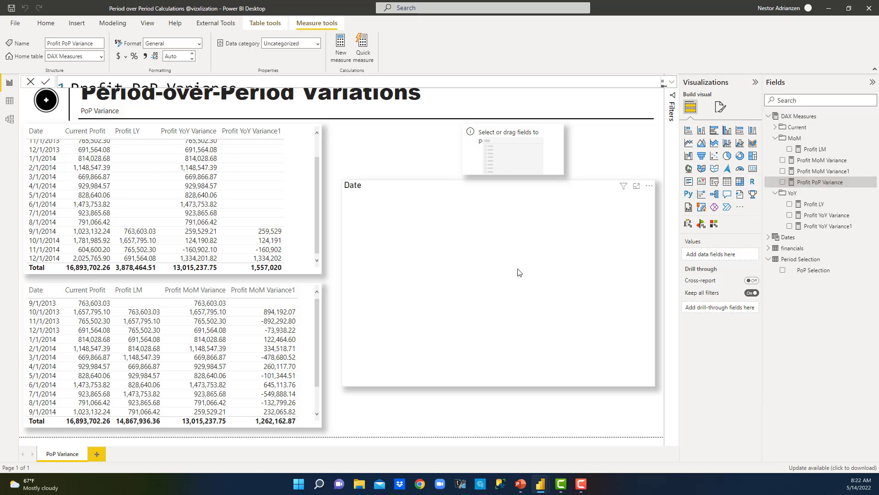
- Add Profit PoP Variance to the empty Date chart and PoP Selection to the empty slicer above it
drag(820, 182, 560, 284)
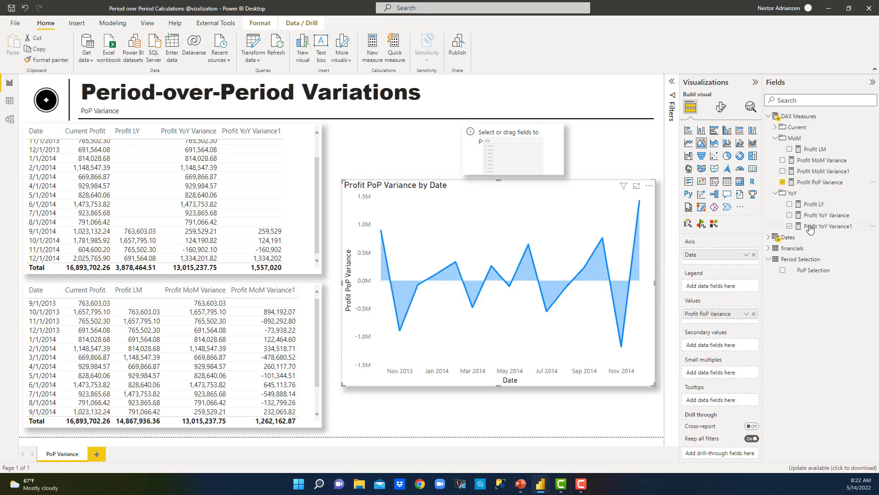
click(554, 151)
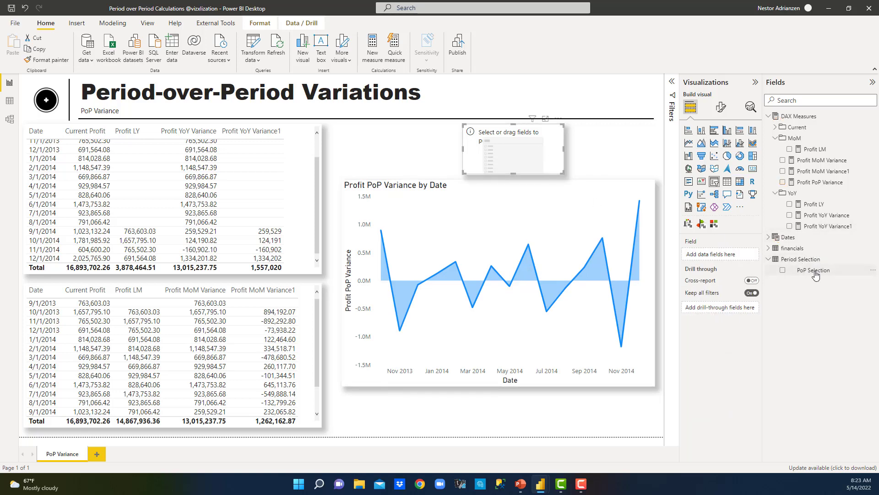
drag(814, 274, 535, 166)
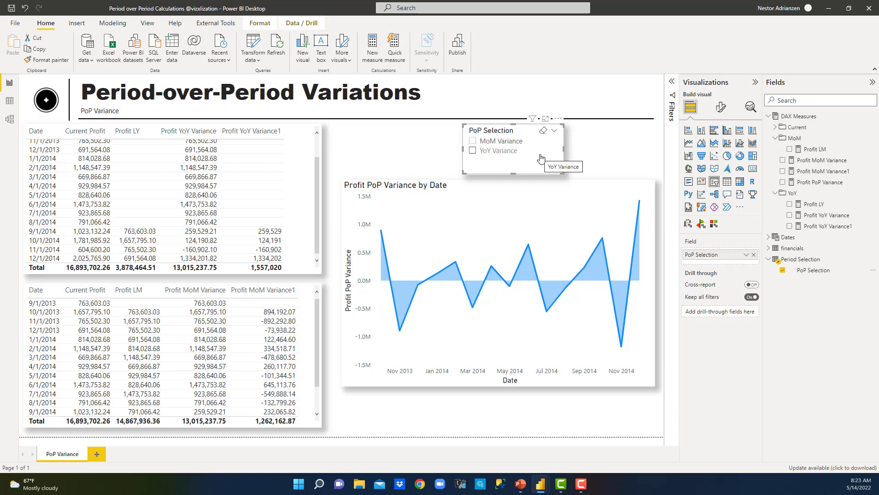
- Test the PoP Selection slicer by toggling YoY Variance and MoM Variance, ending with YoY Variance selected
click(475, 153)
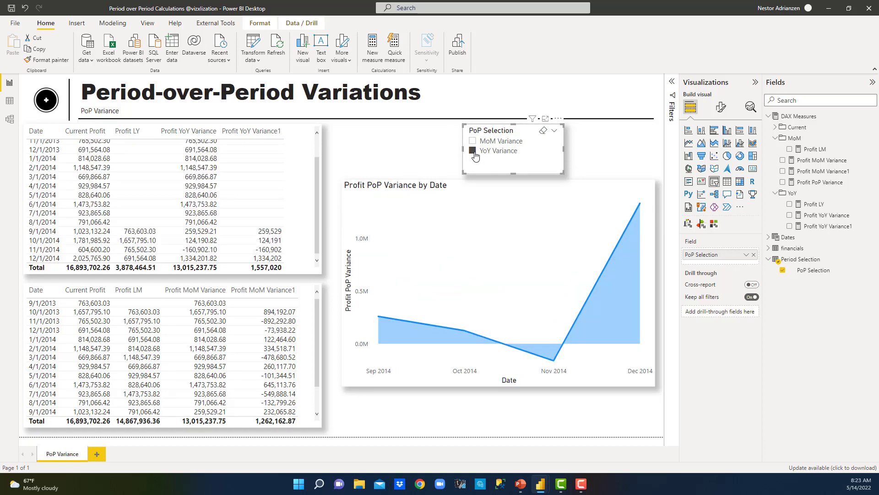
click(473, 152)
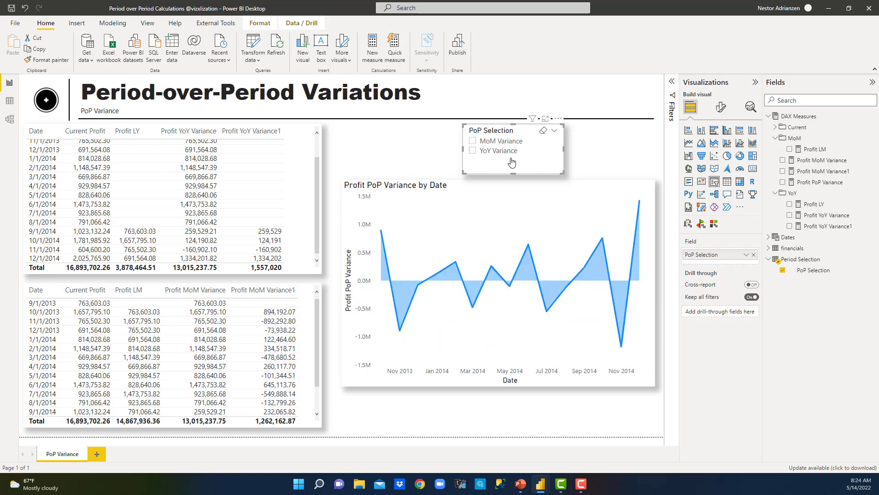
click(473, 143)
click(473, 151)
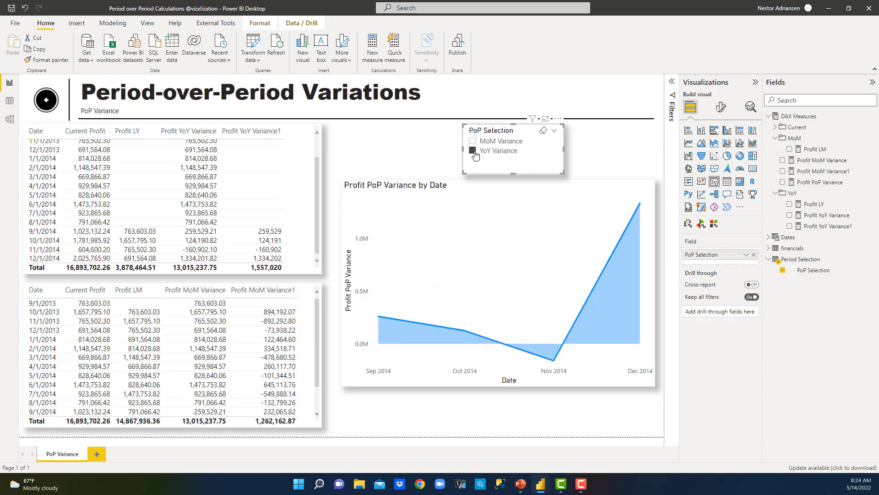